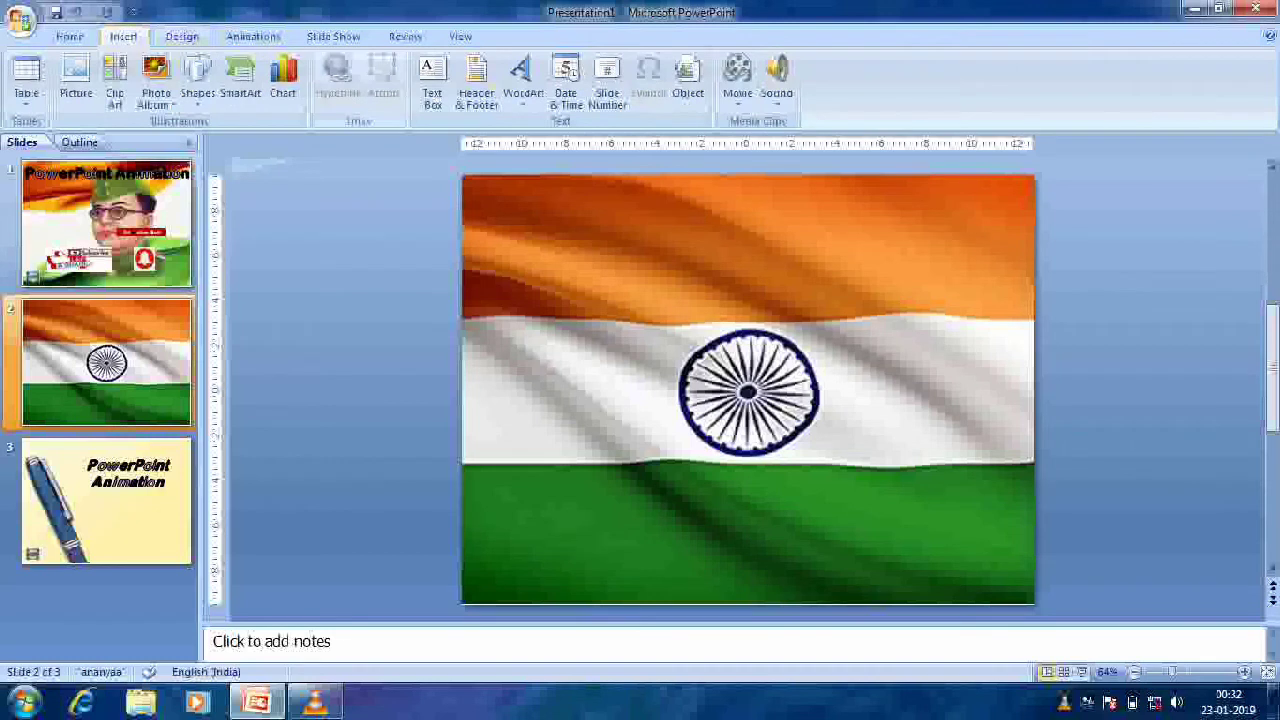
- Draw a text box over the flag's orange band, type 'Jai Hind.' and select all its text
click(432, 82)
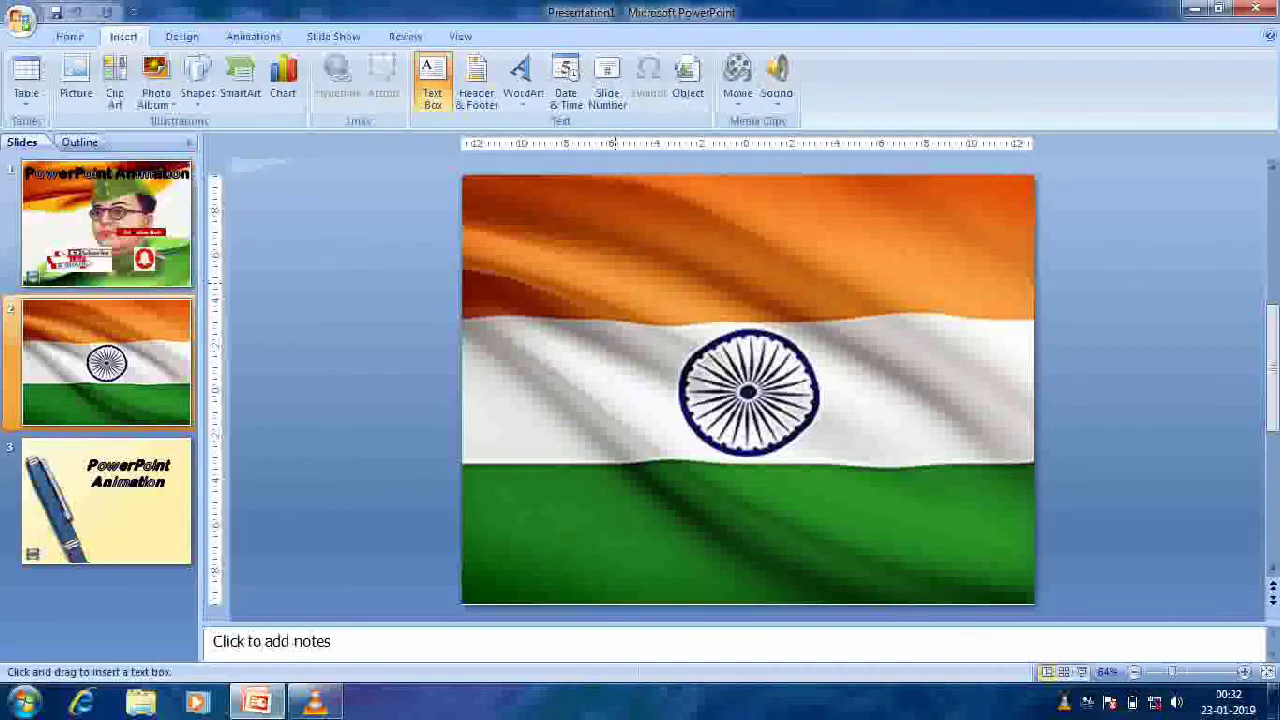
mouse_move(619, 283)
mouse_down()
mouse_move(676, 312)
mouse_move(688, 424)
mouse_move(826, 449)
mouse_move(945, 448)
mouse_up()
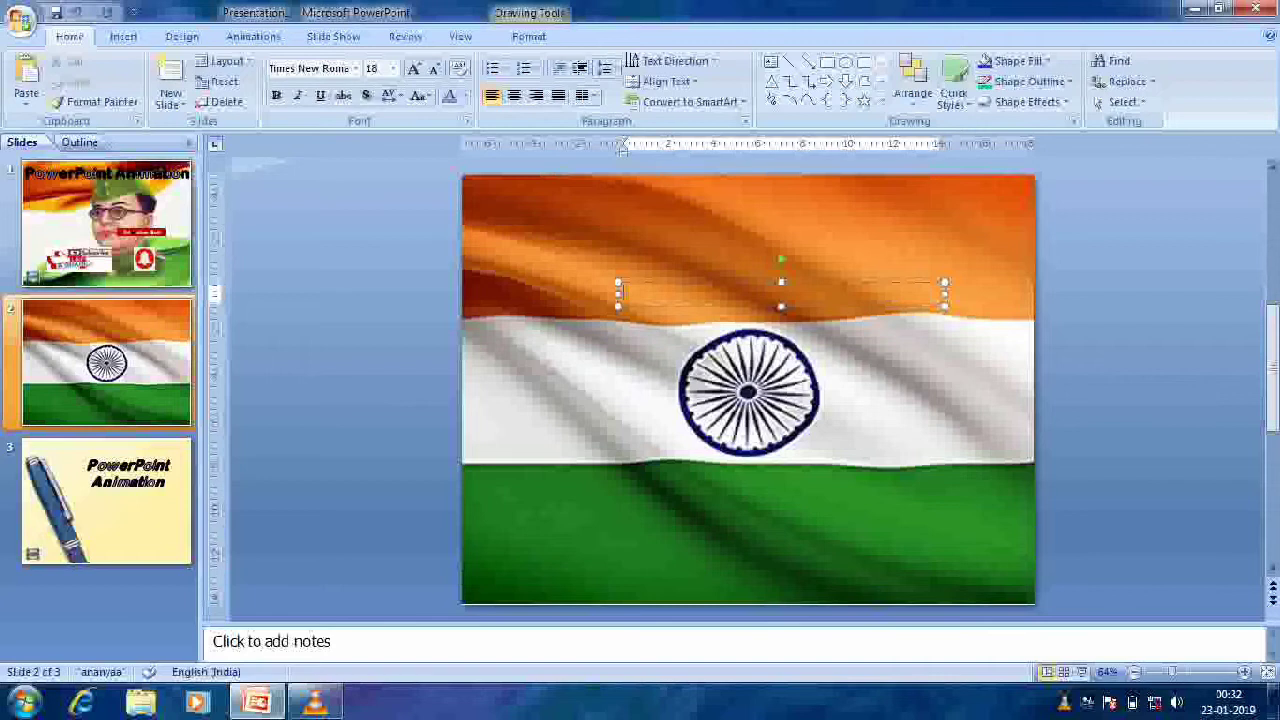
key(alt+shift)
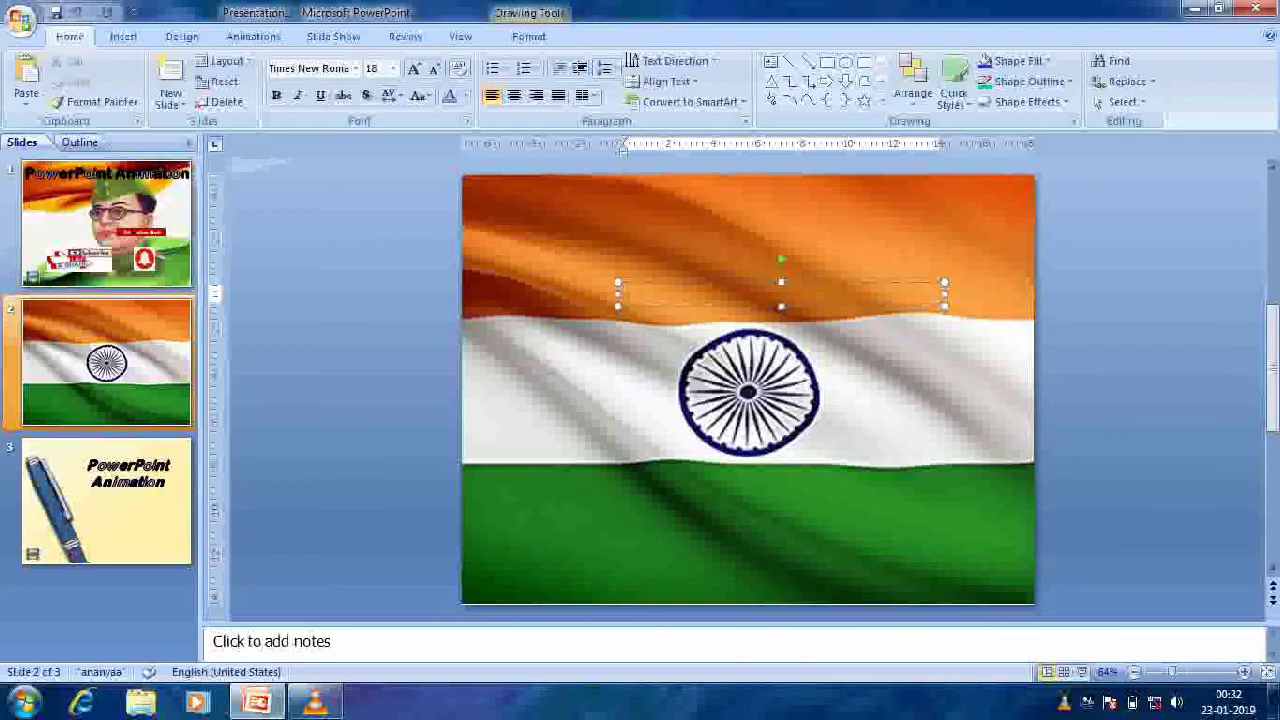
text(Jai Hind.)
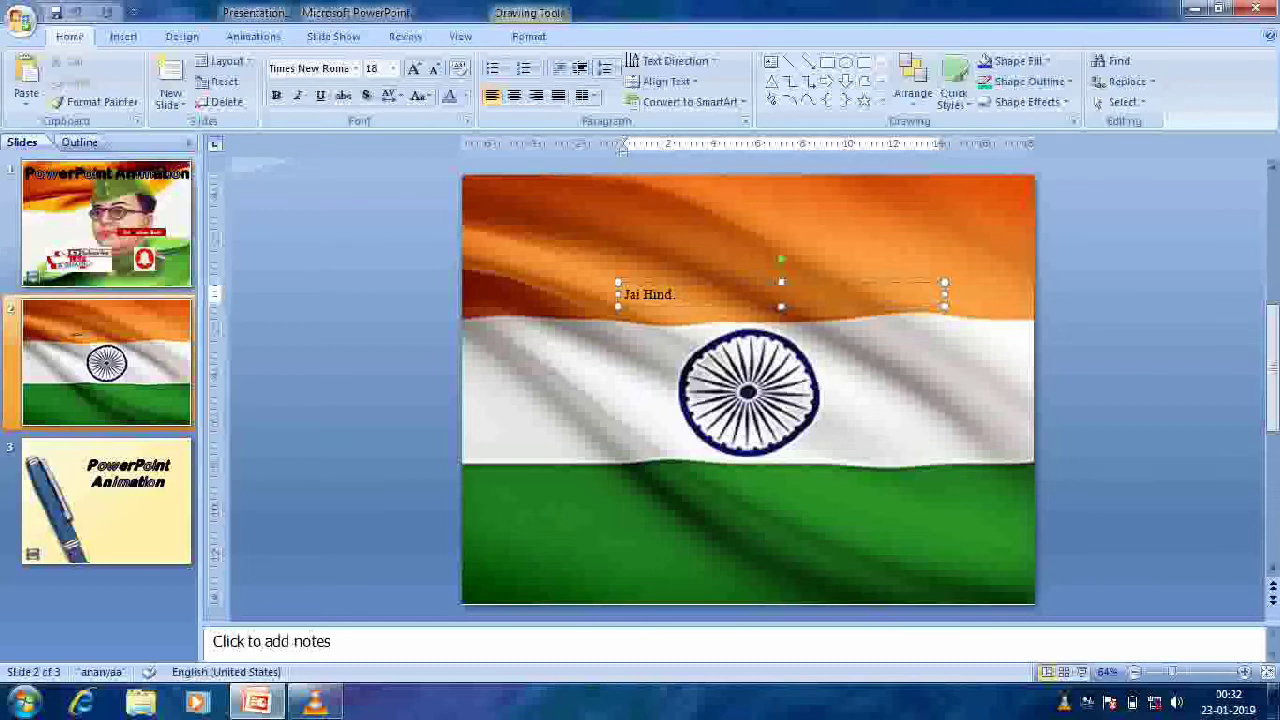
key(ctrl+a)
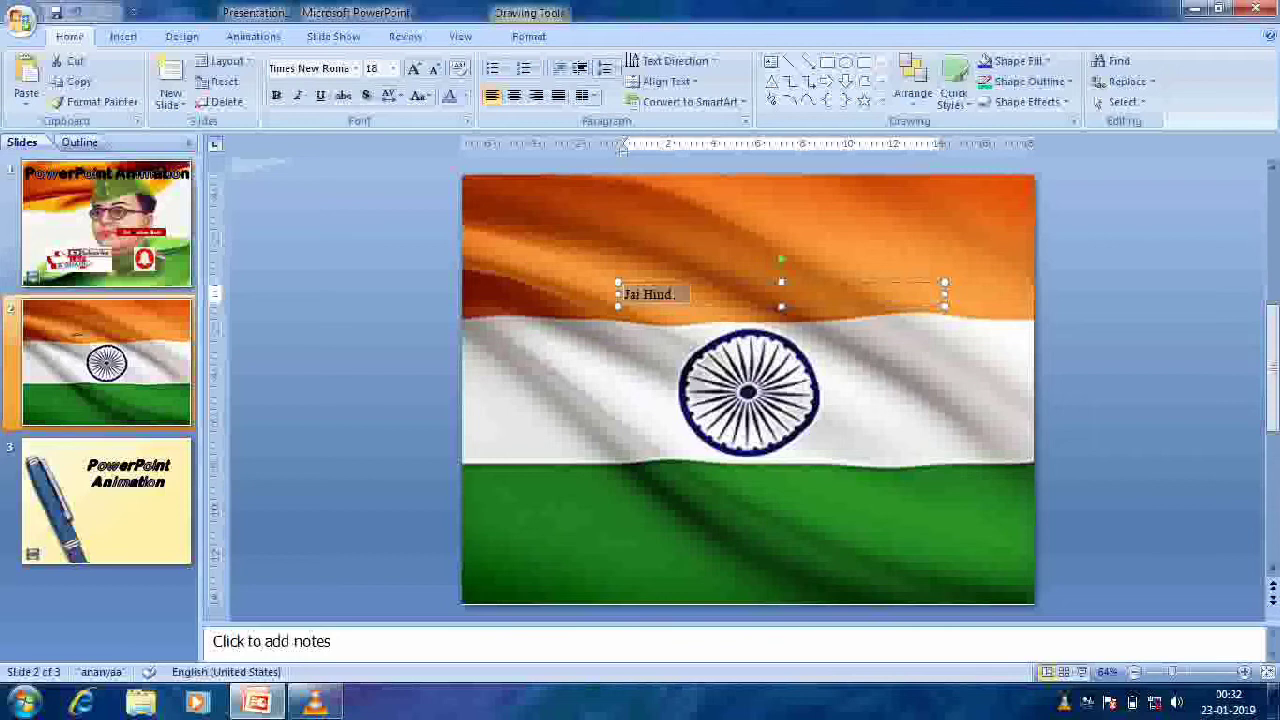
- Enlarge the 'Jai Hind…' text to 96 pt and widen its box leftward to fit one line
key(ctrl+shift+greater)
key(ctrl+shift+greater)
key(ctrl+shift+greater)
key(ctrl+shift+greater)
key(ctrl+shift+greater)
key(ctrl+shift+greater)
key(ctrl+shift+greater)
key(ctrl+shift+greater)
key(ctrl+shift+greater)
key(ctrl+shift+greater)
key(ctrl+shift+greater)
key(ctrl+shift+greater)
key(ctrl+shift+greater)
key(ctrl+shift+greater)
key(ctrl+shift+greater)
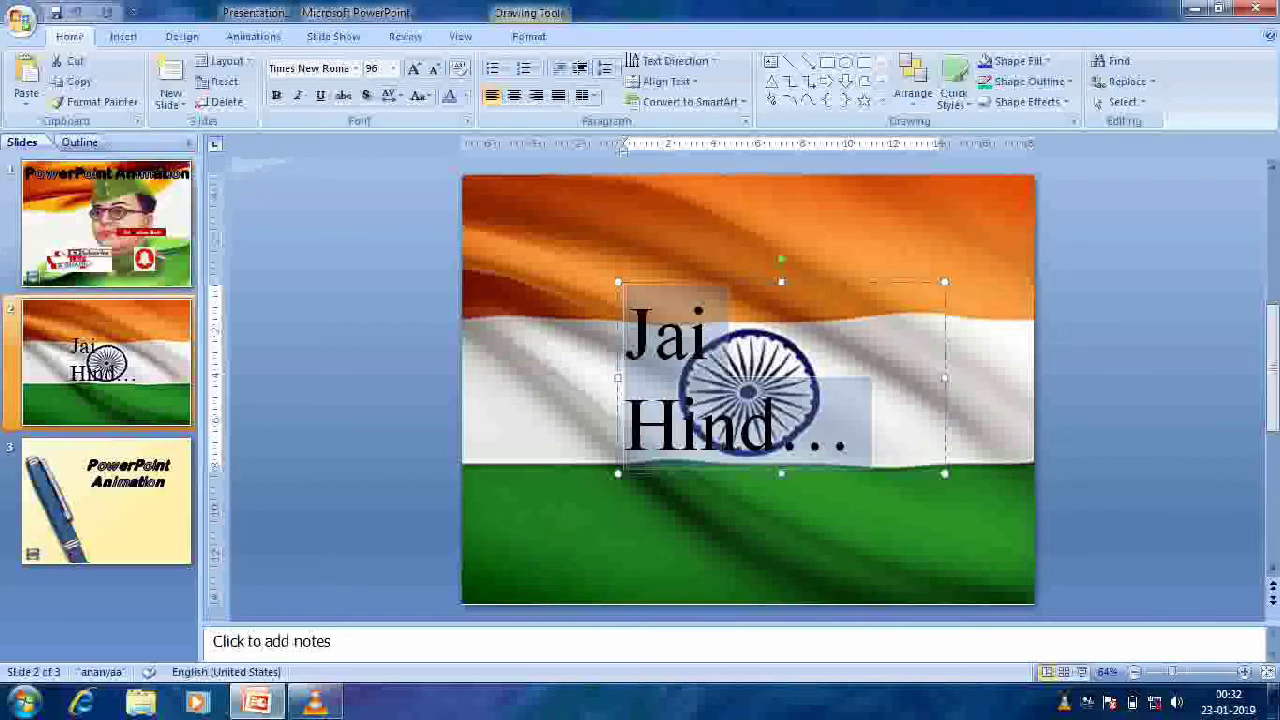
drag(618, 378, 550, 378)
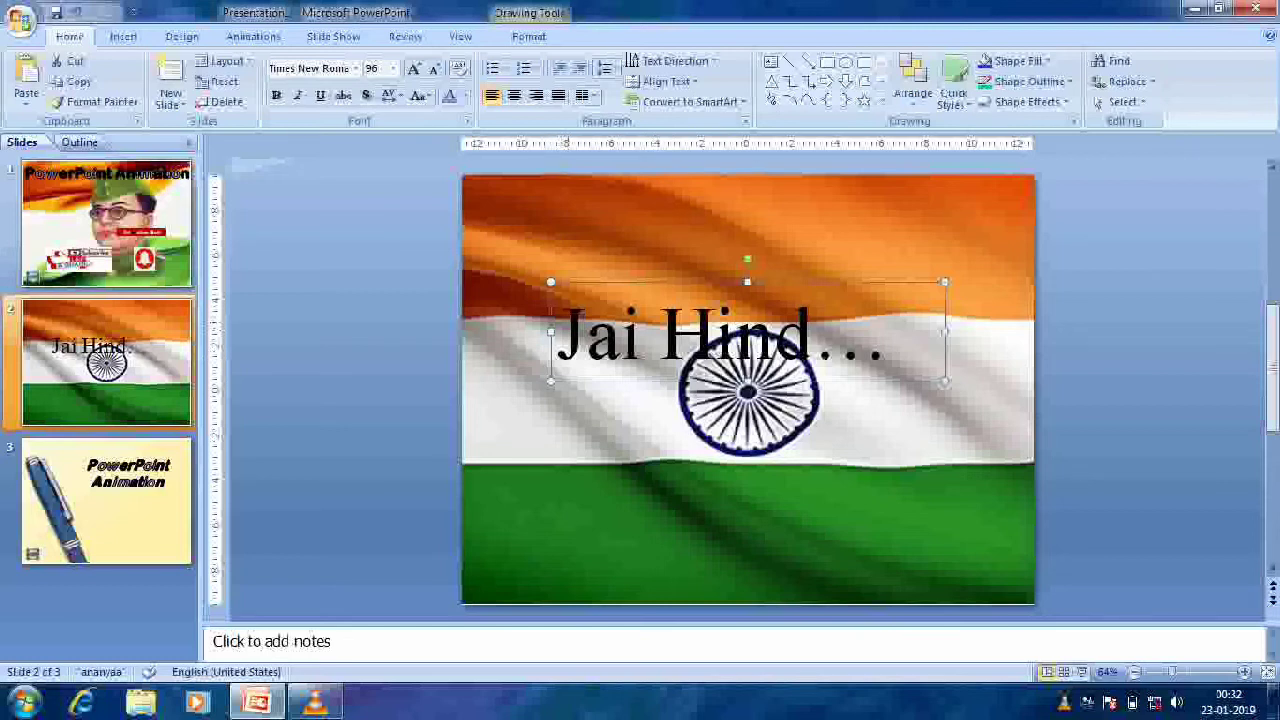
drag(556, 335, 812, 340)
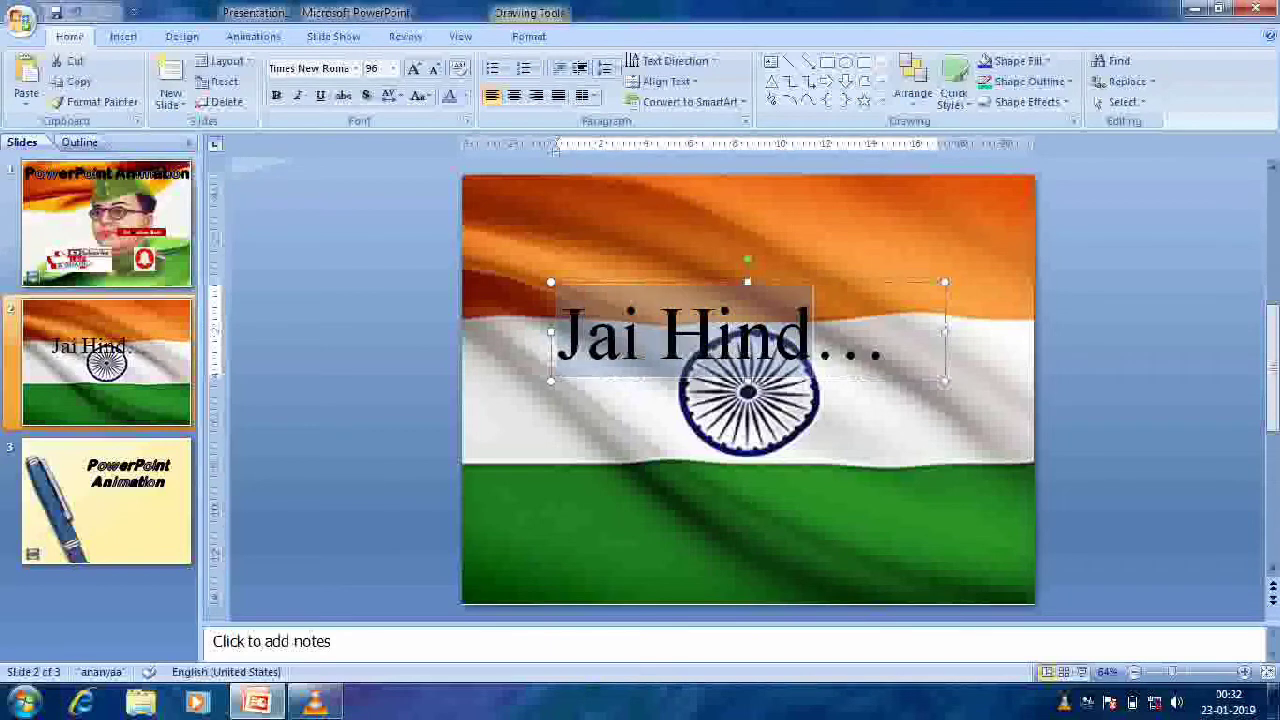
key(shift+End)
key(ctrl+c)
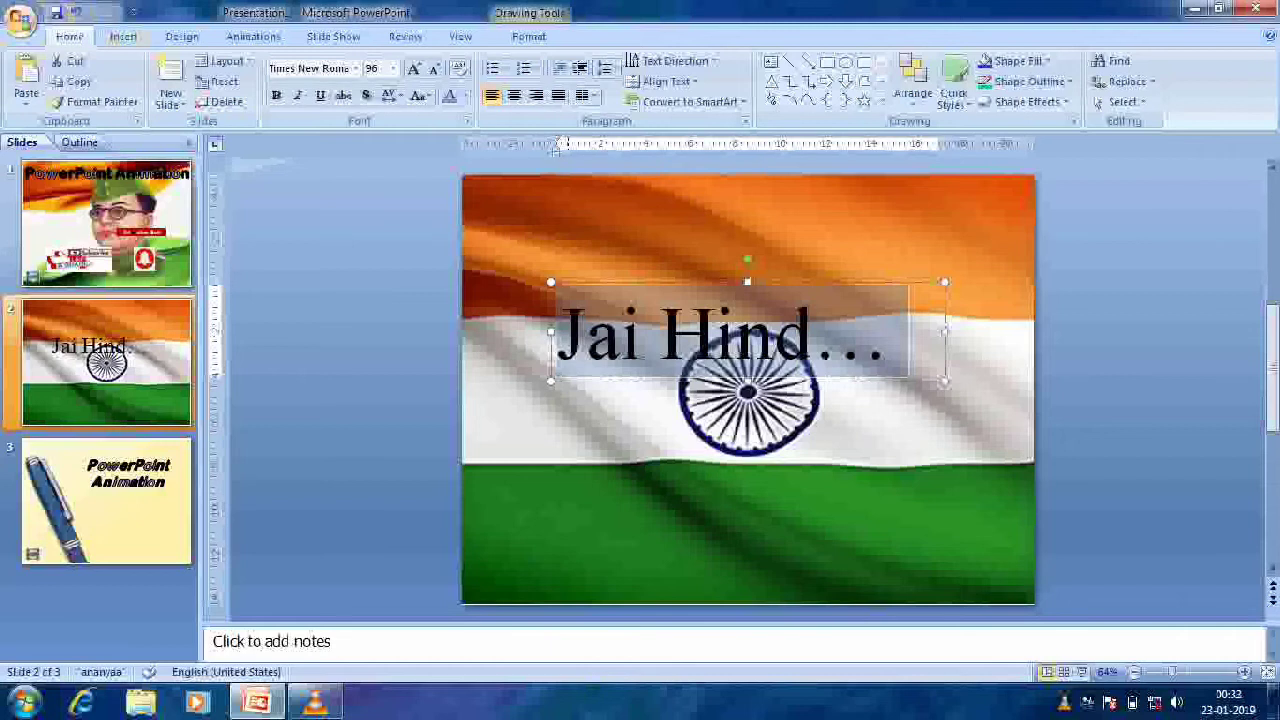
click(123, 36)
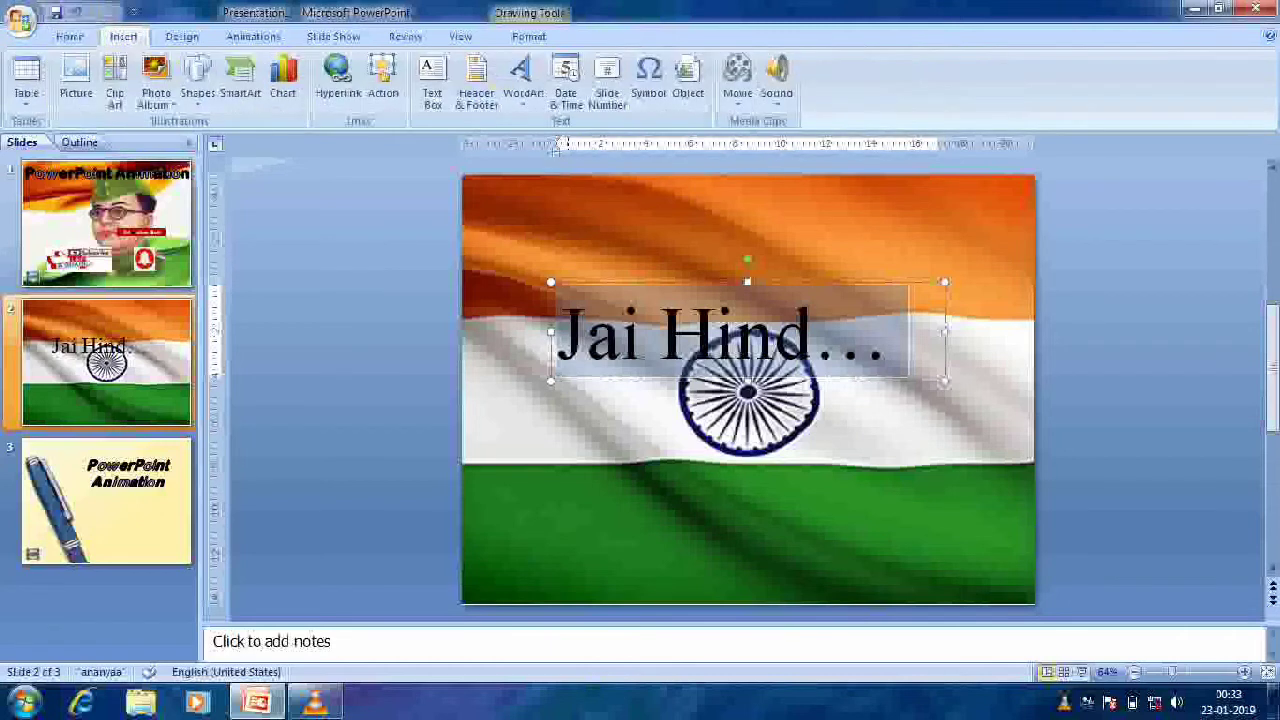
- Draw an oval shape covering the 'Jai Hind…' text on slide 2
click(197, 80)
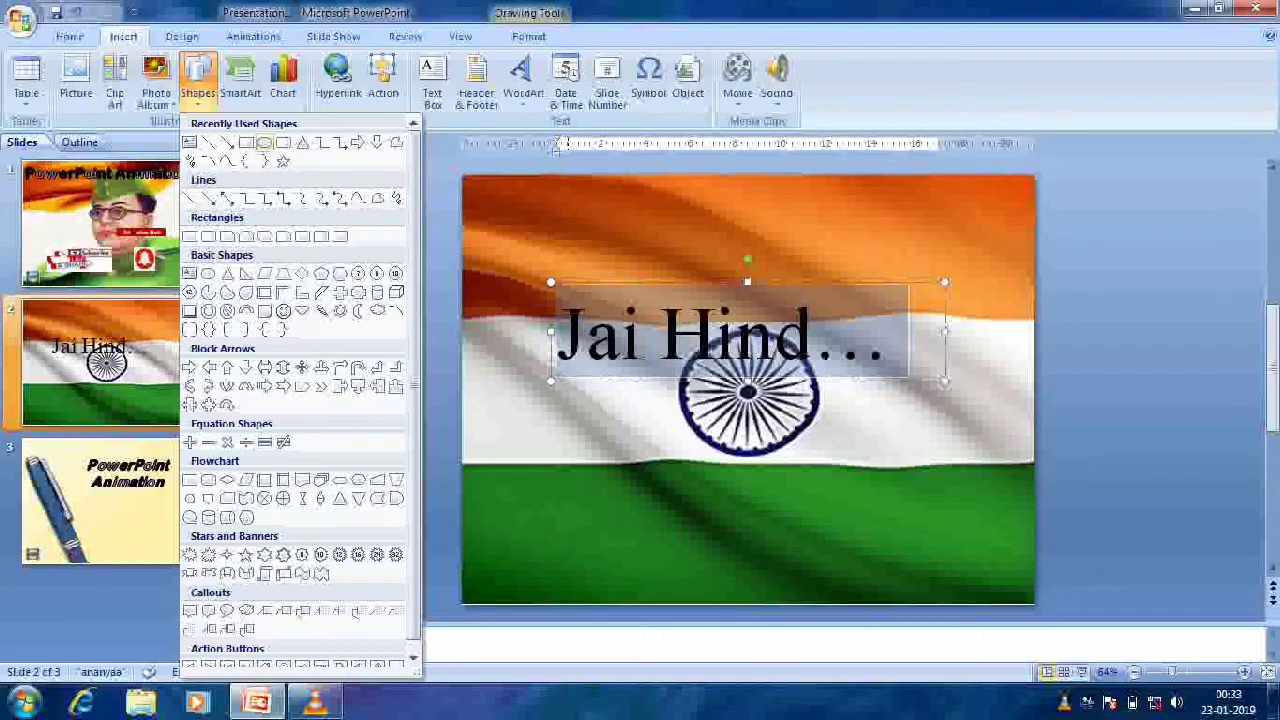
click(264, 142)
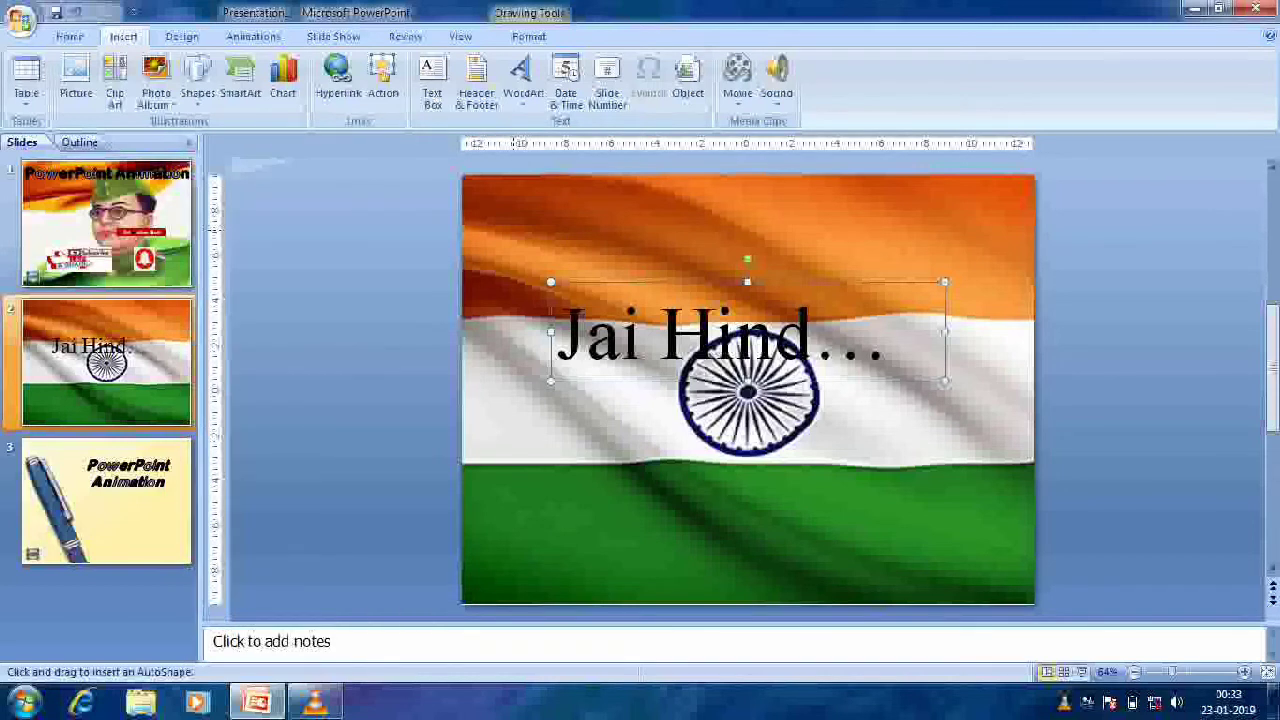
drag(514, 229, 940, 416)
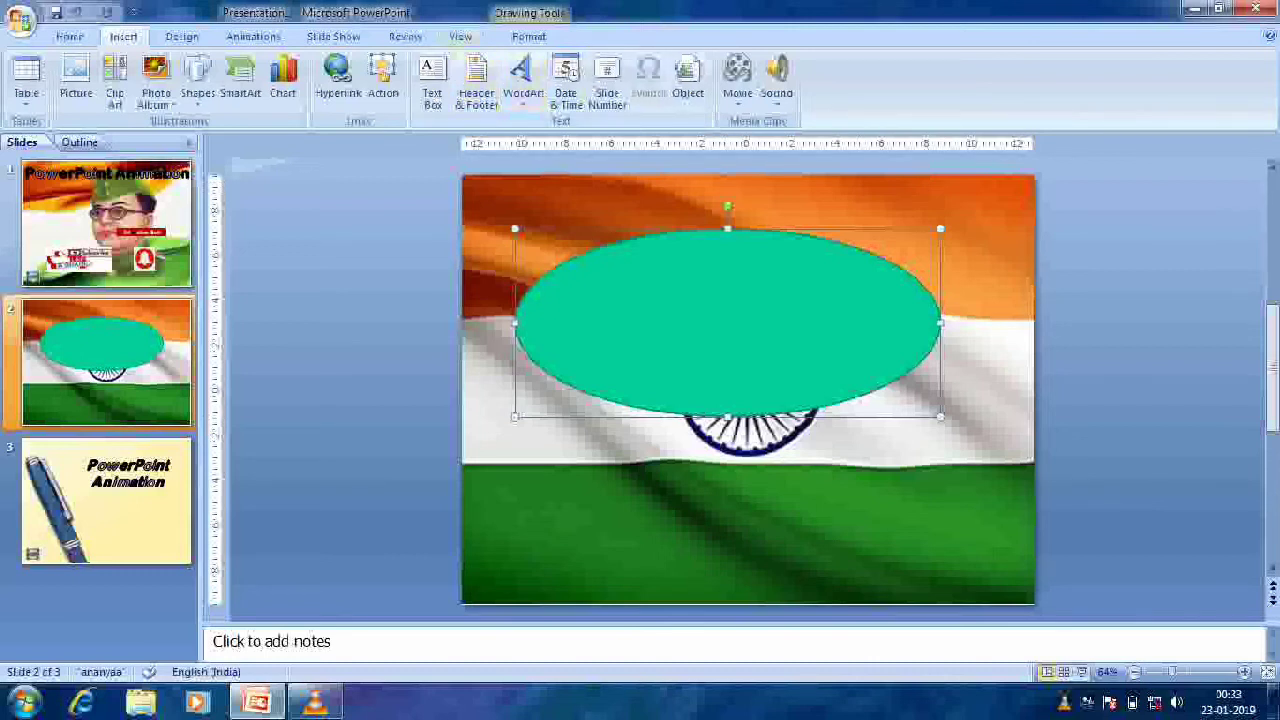
click(529, 36)
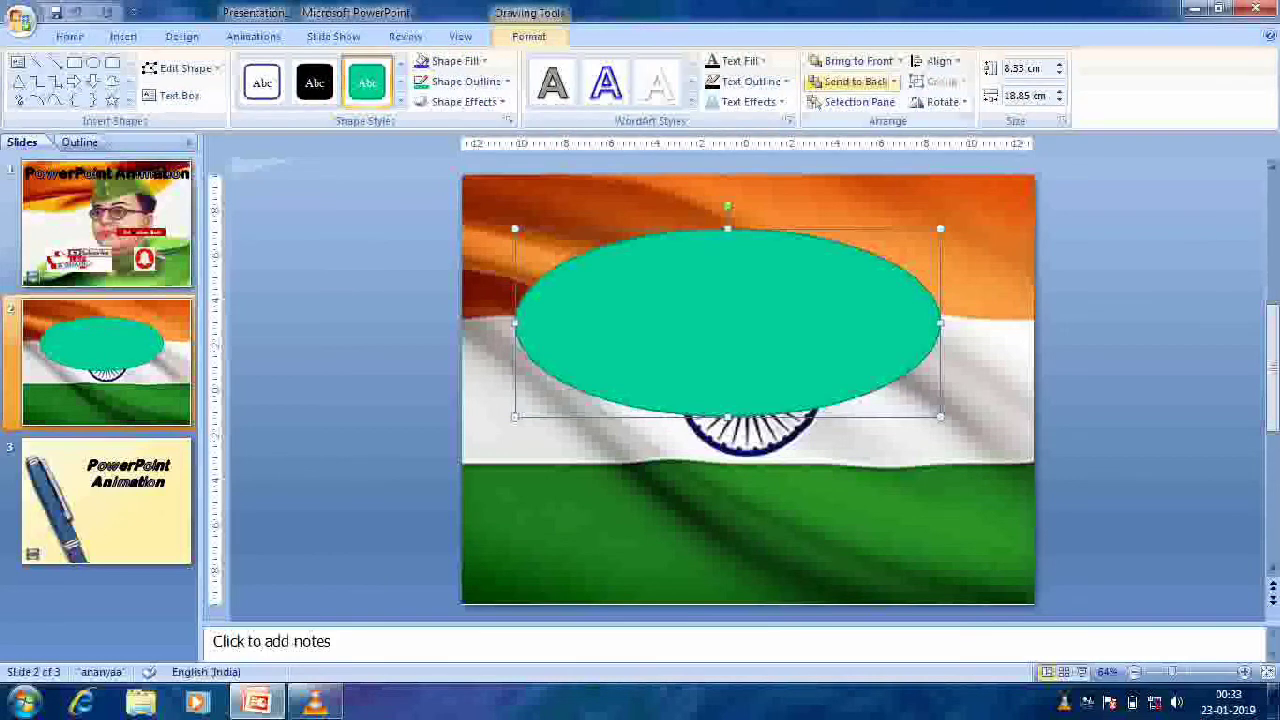
- Send the oval behind the text, apply the lavender shape style, and nudge it down
key(ctrl+v)
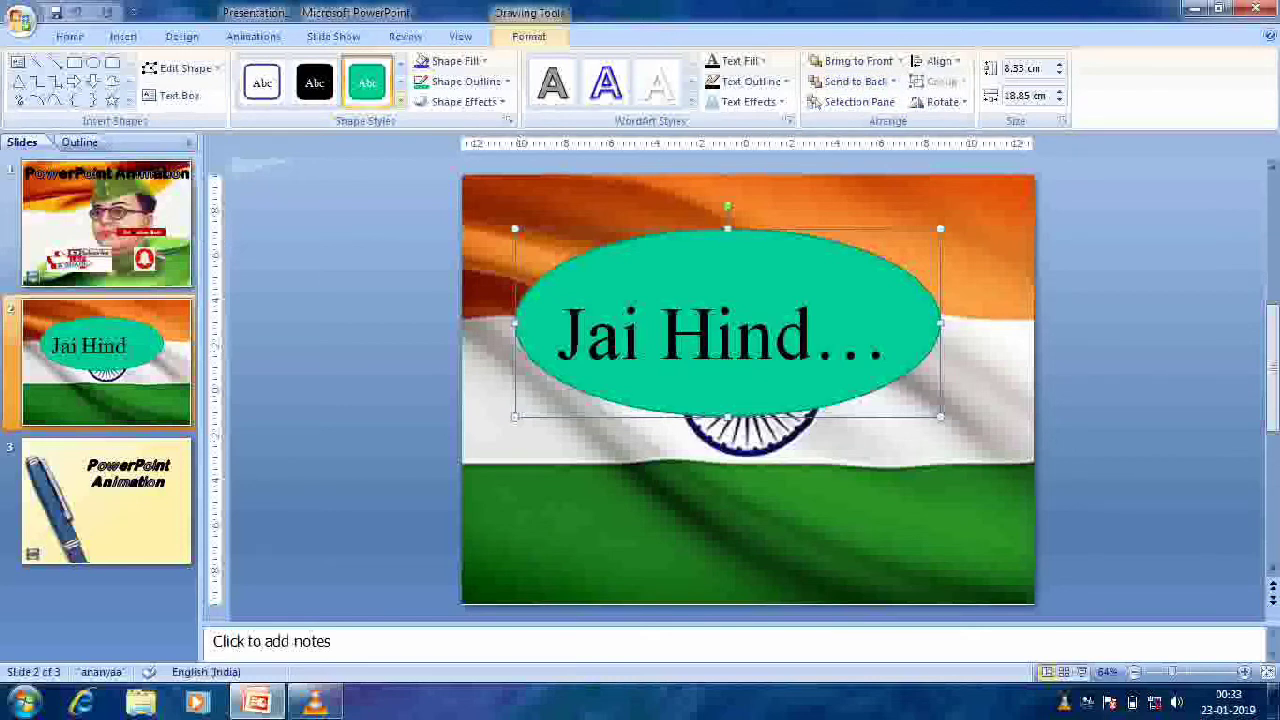
click(400, 101)
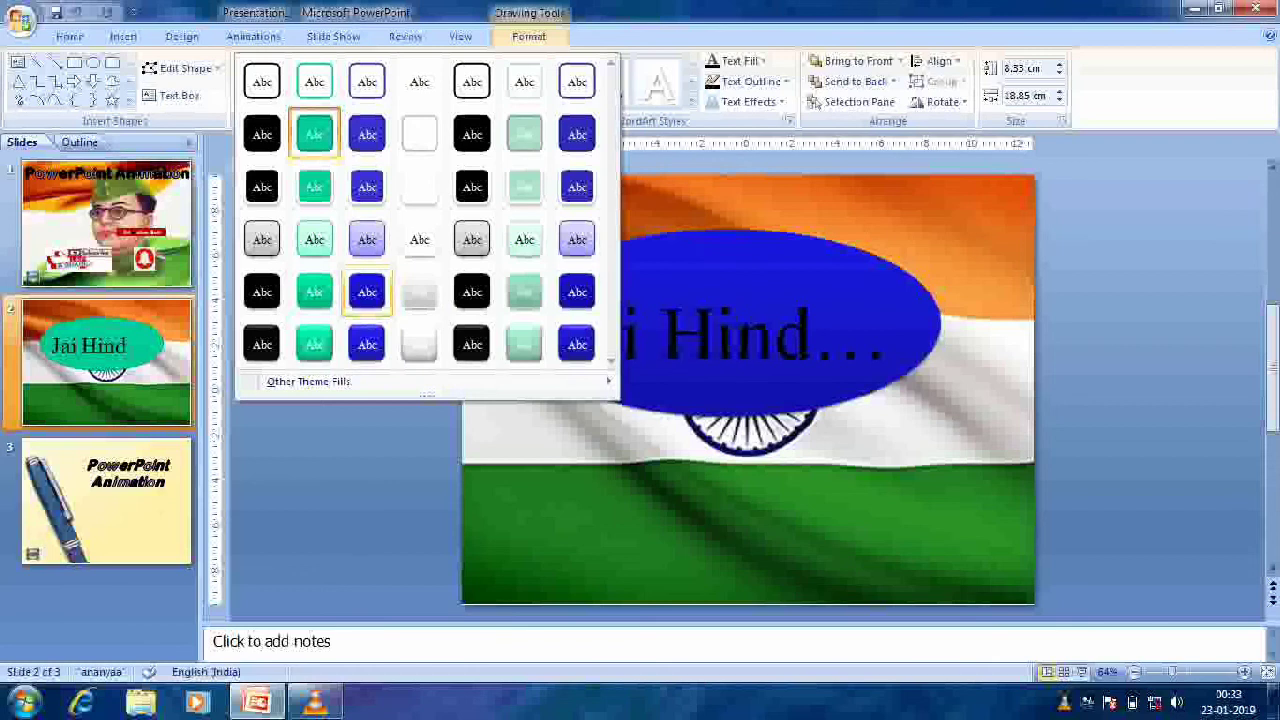
click(367, 239)
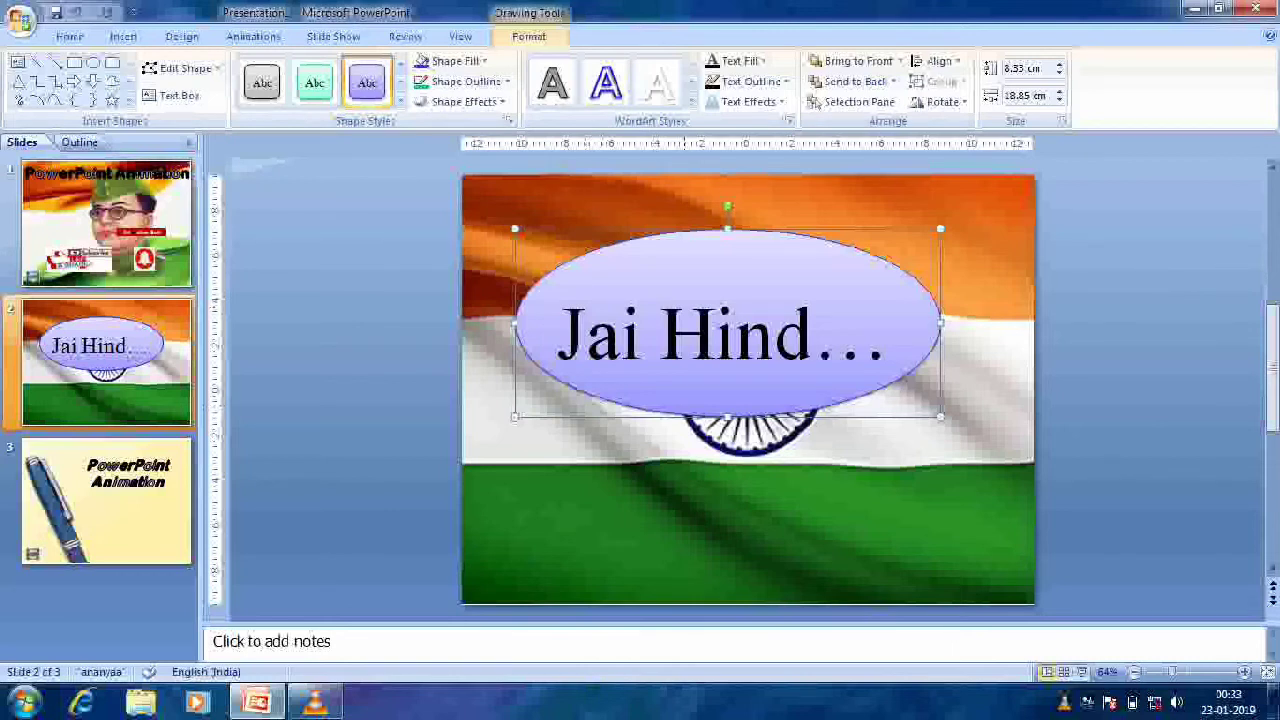
key(Down)
key(Down)
key(Down)
key(Down)
key(Down)
key(Down)
key(Down)
key(Down)
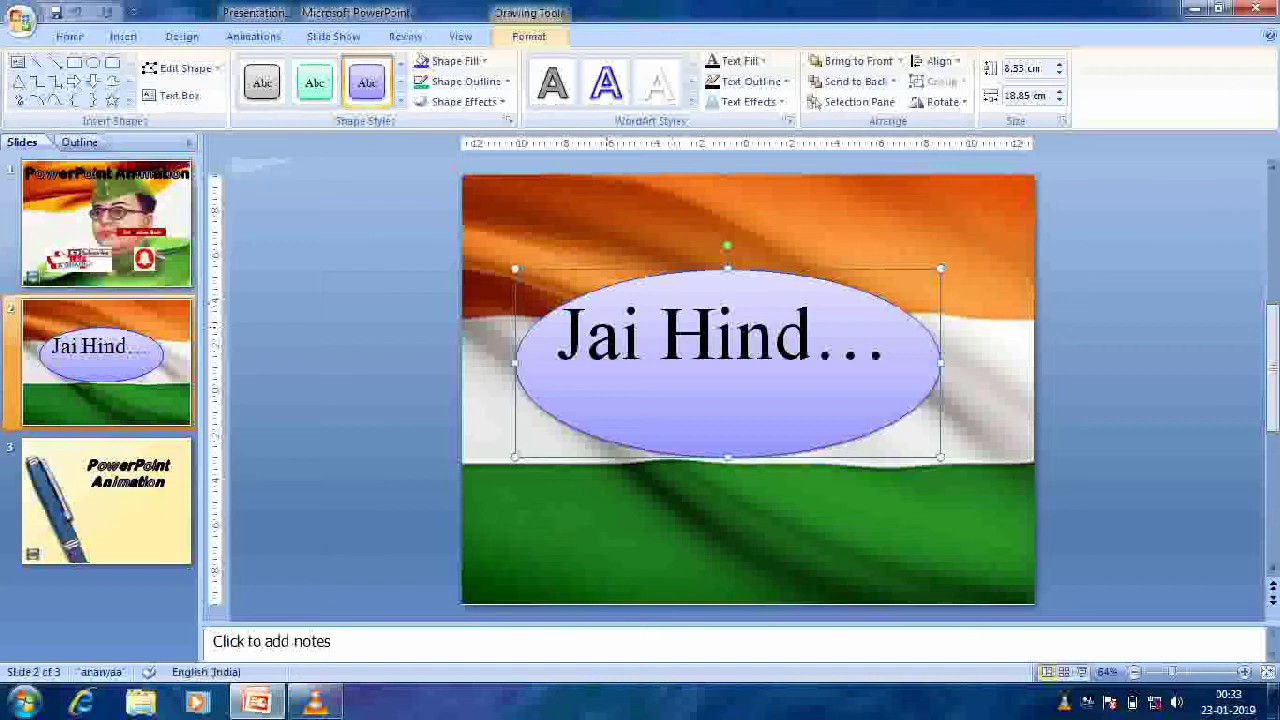
- Select the text box and oval together and move both down onto the white band
click(620, 345)
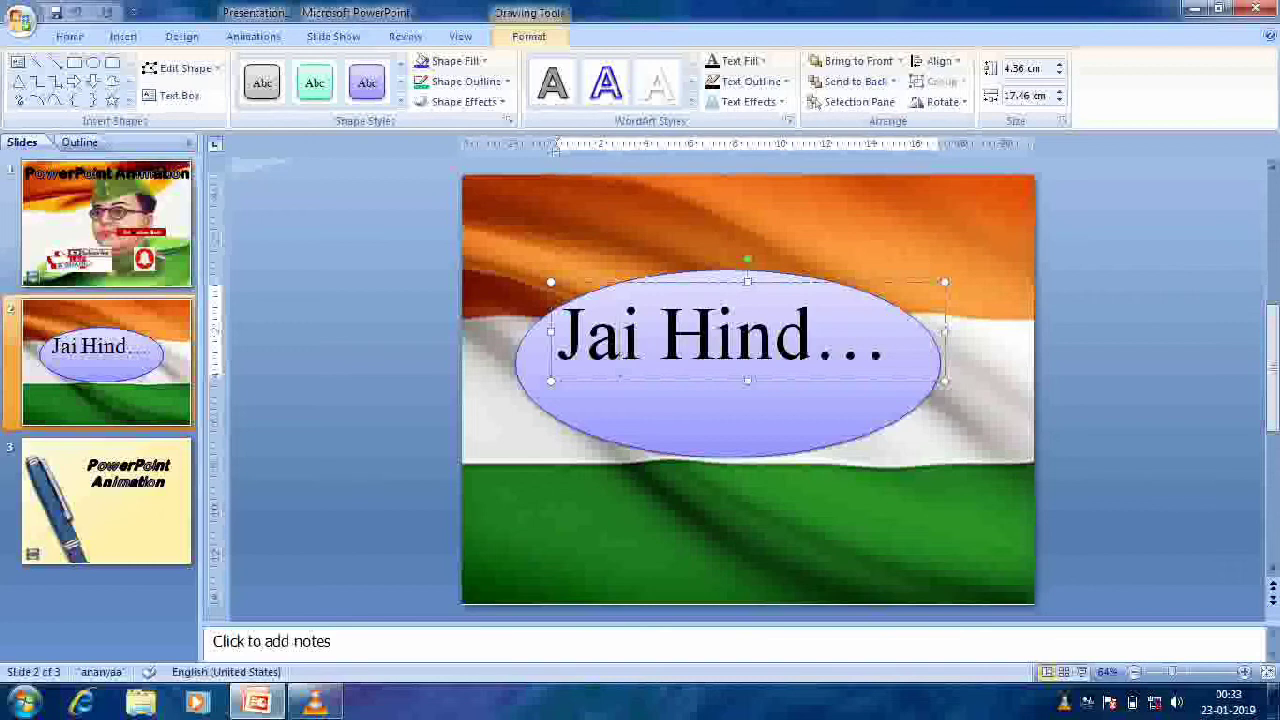
key(Escape)
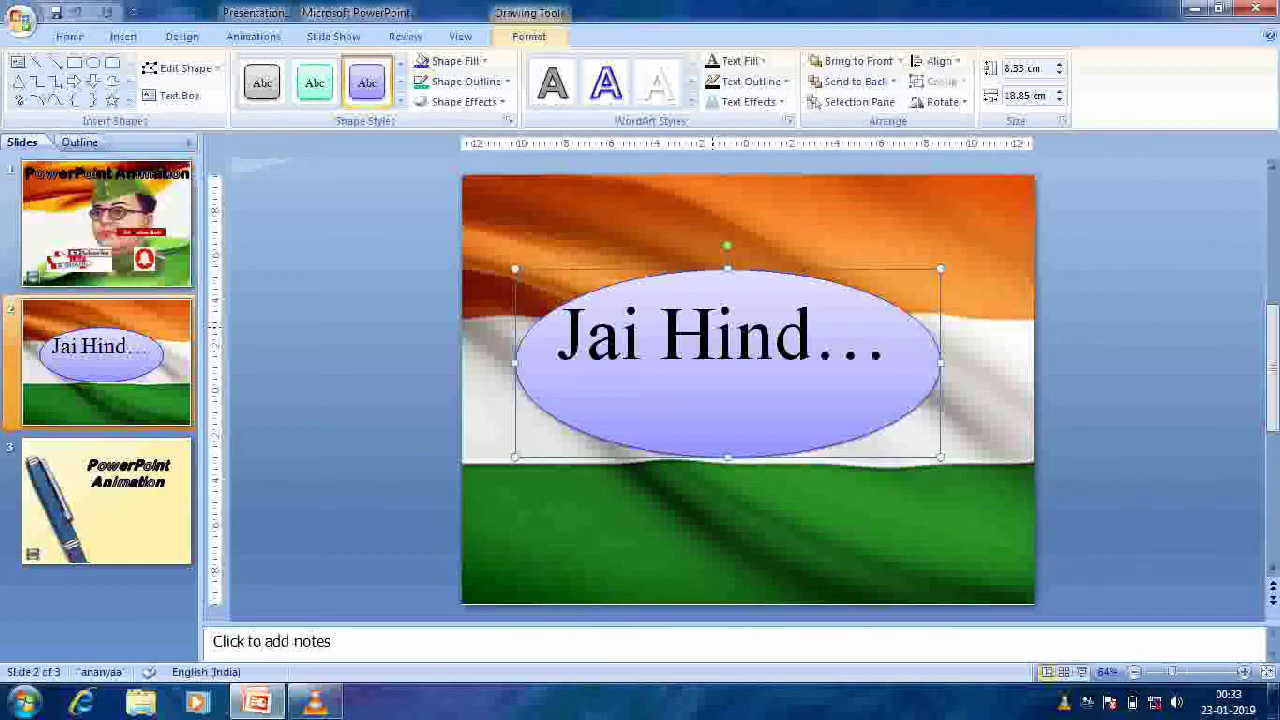
key(ctrl+v)
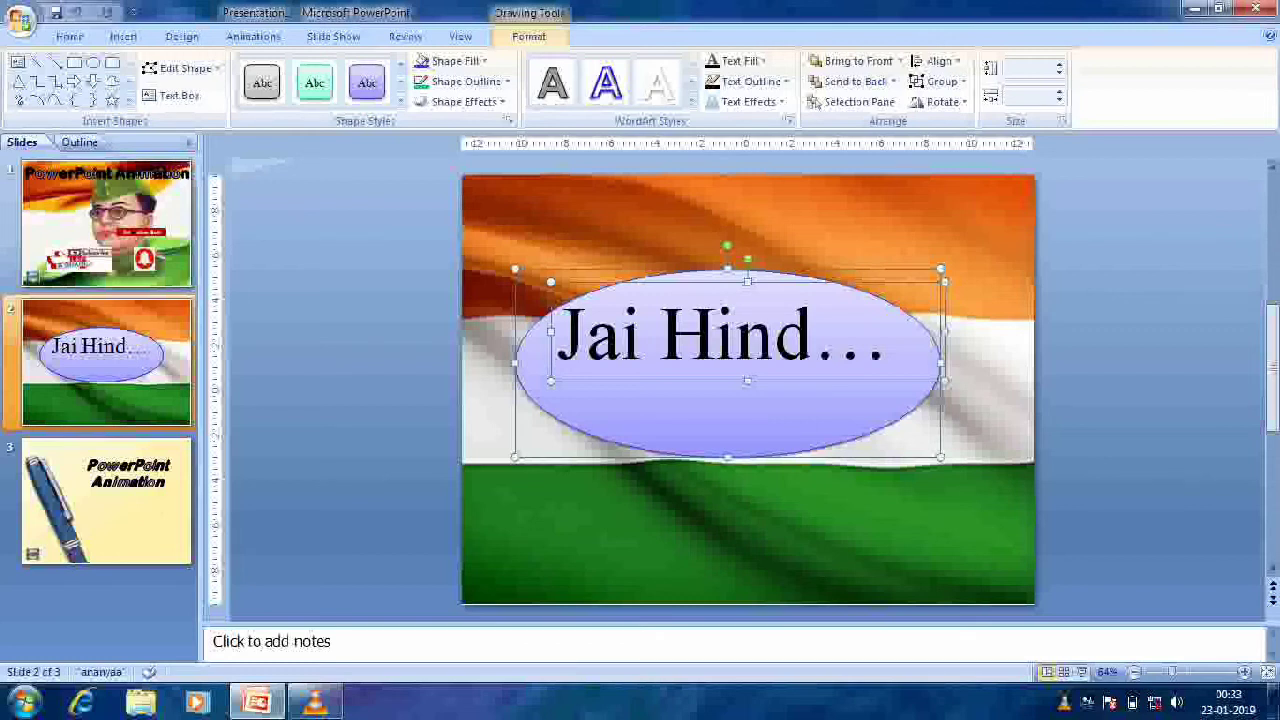
key(Down)
key(Down)
key(Down)
key(Down)
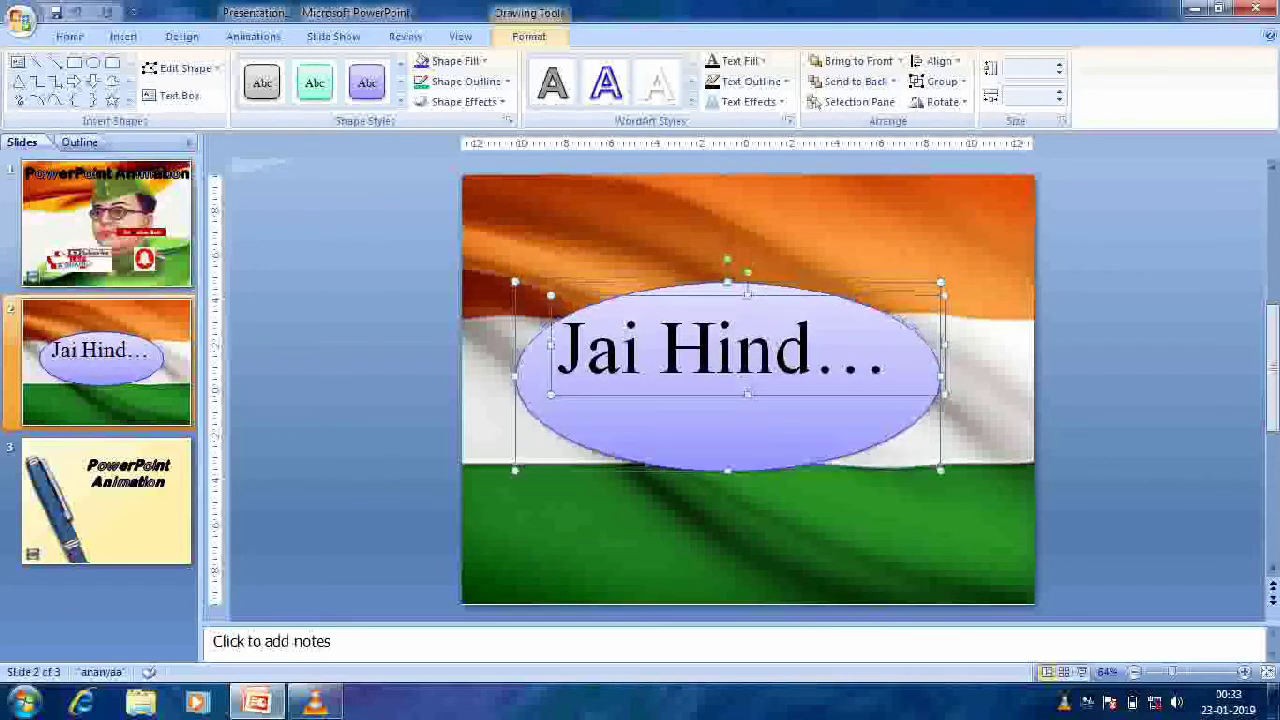
key(Down)
key(Down)
key(Down)
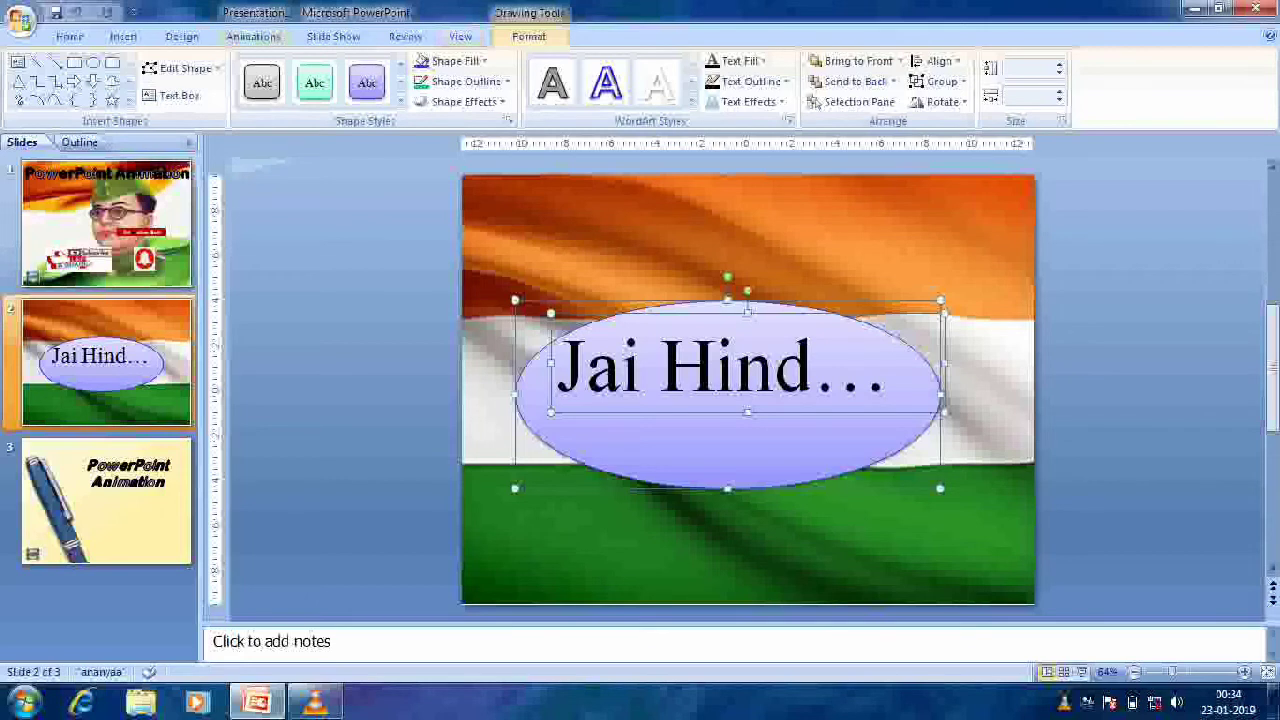
- Give the oval group a Grow & Turn entrance effect in the Custom Animation pane
click(253, 36)
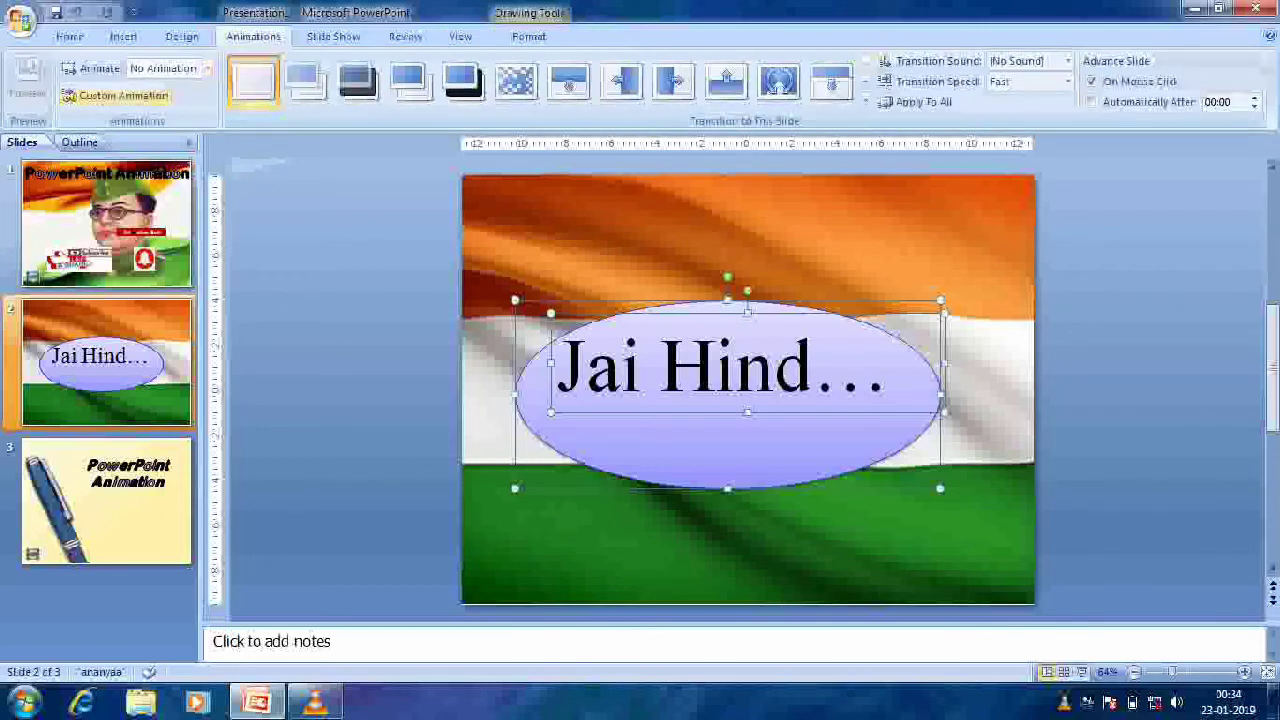
click(123, 95)
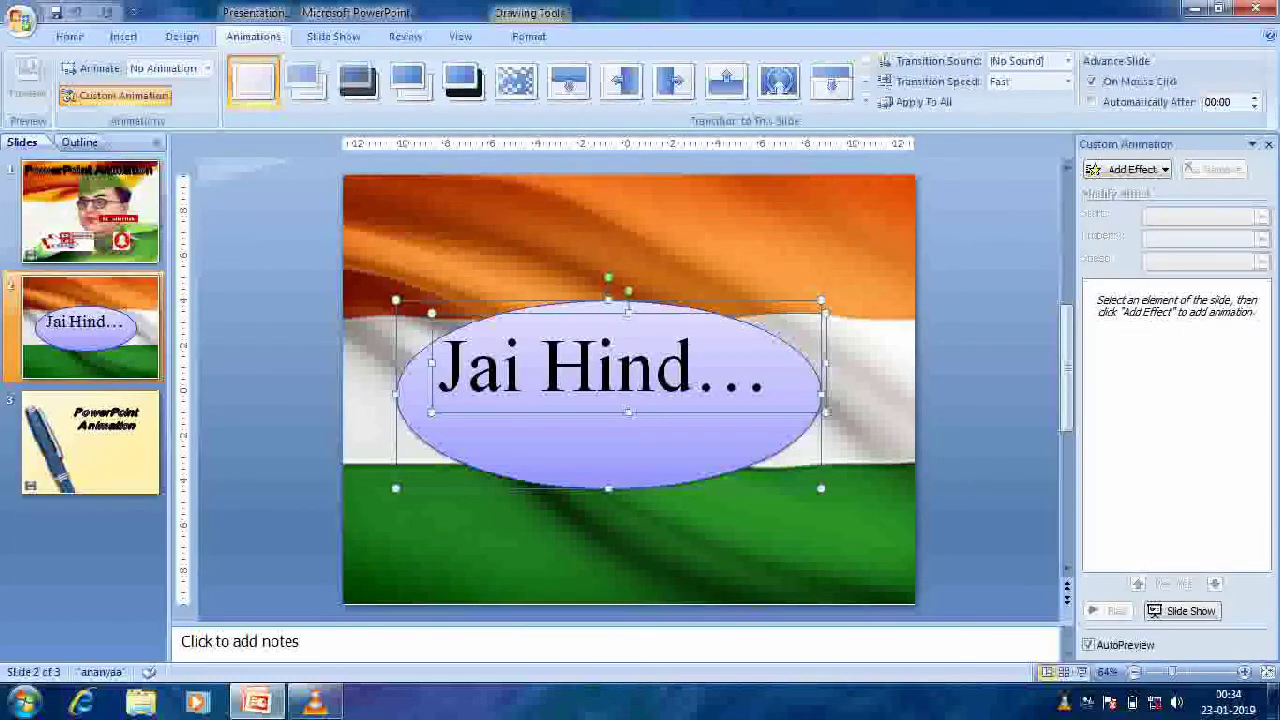
click(1127, 169)
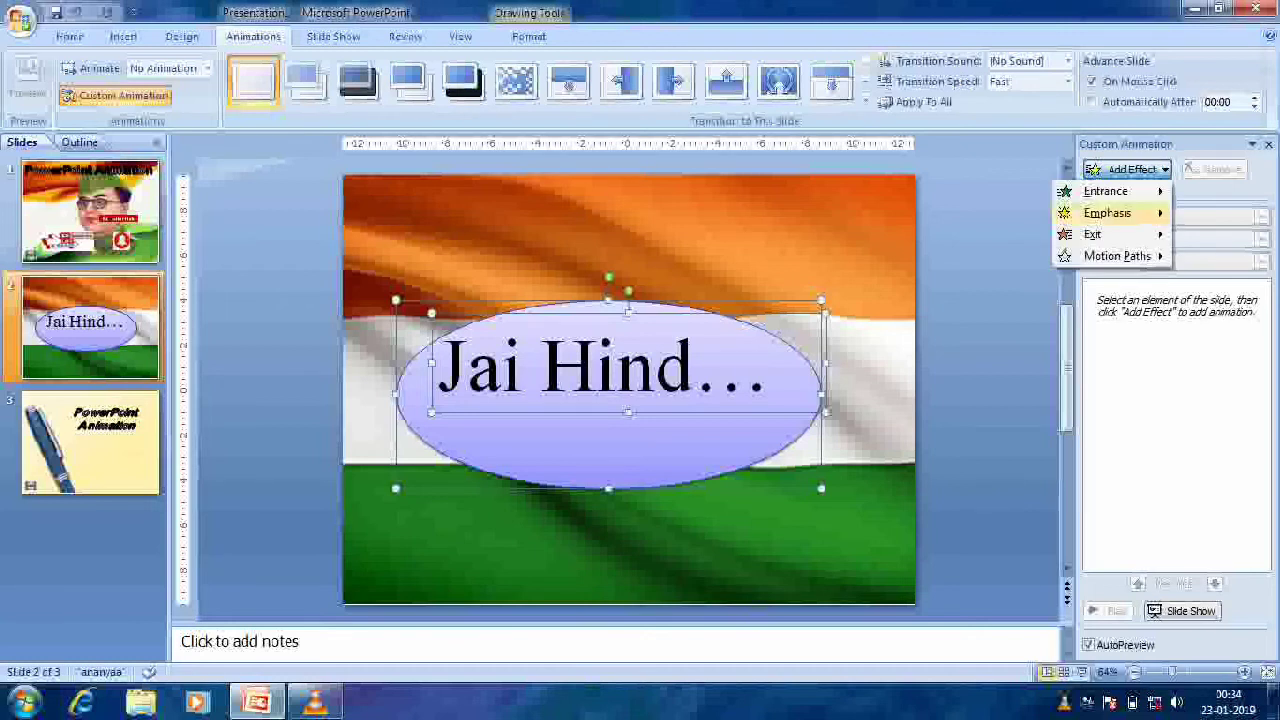
mouse_move(1105, 191)
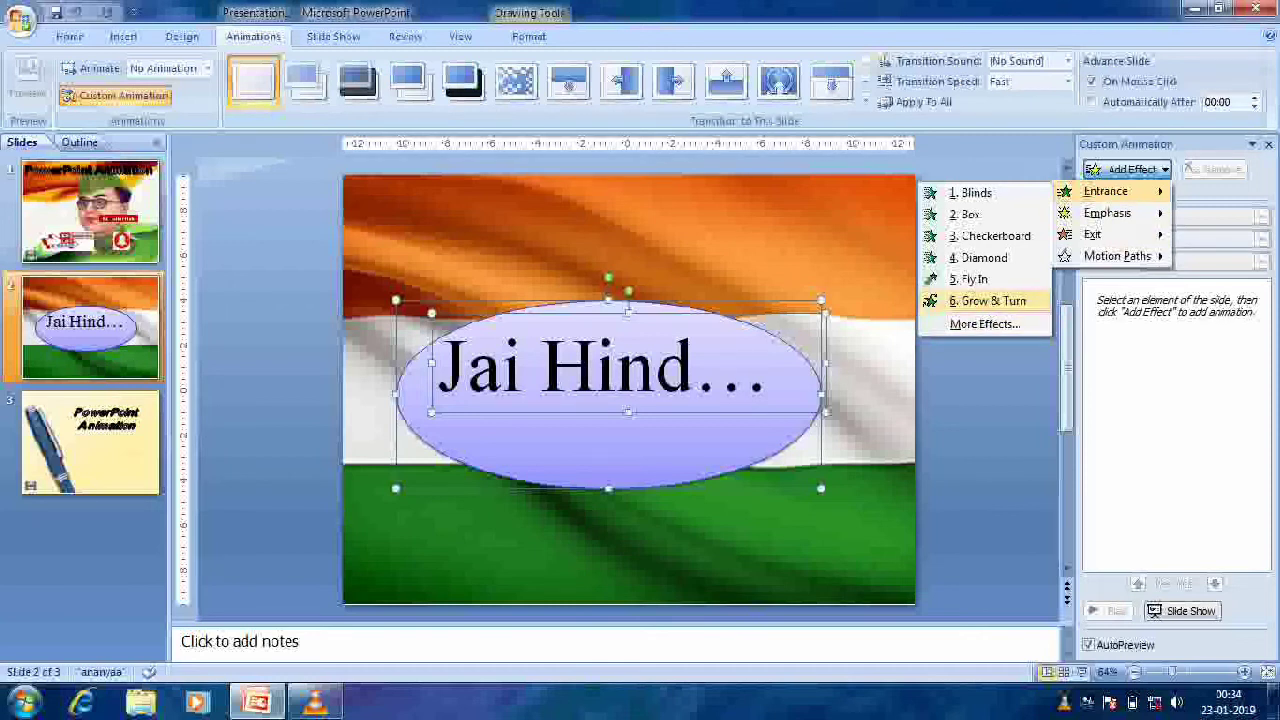
click(988, 300)
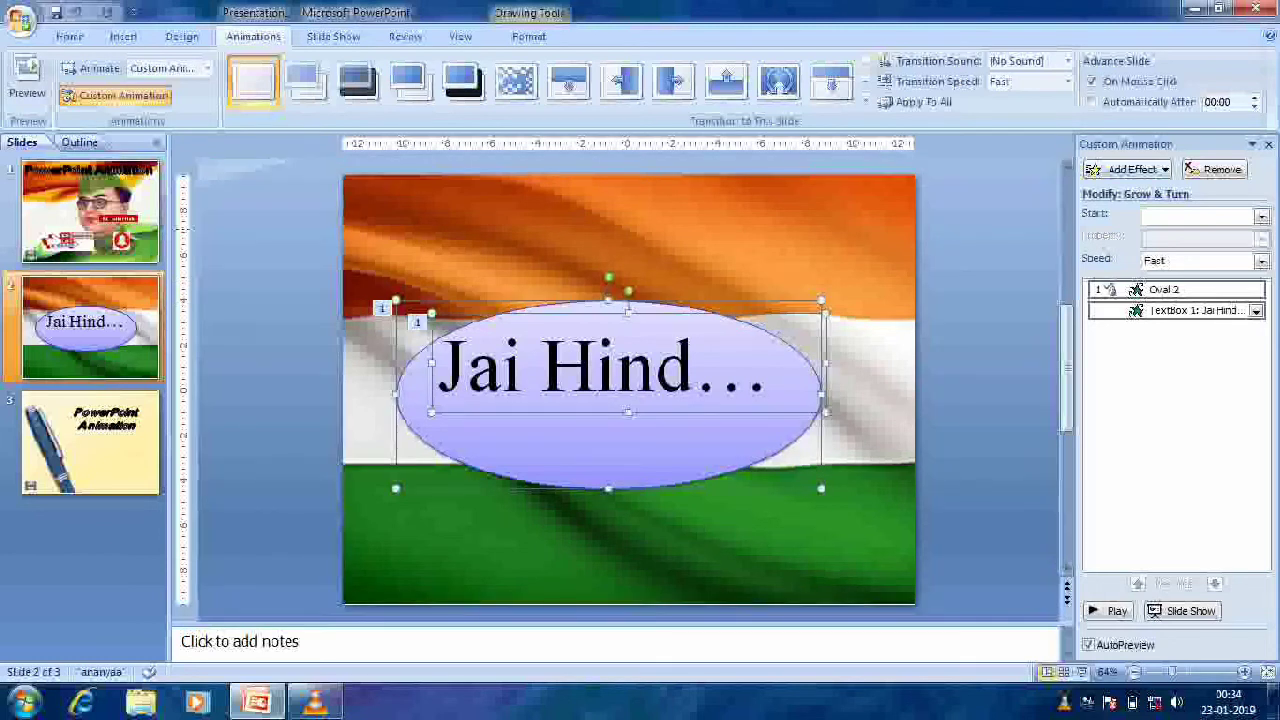
- Add a Grow/Shrink emphasis effect (150%, Medium) to the oval group
click(1125, 169)
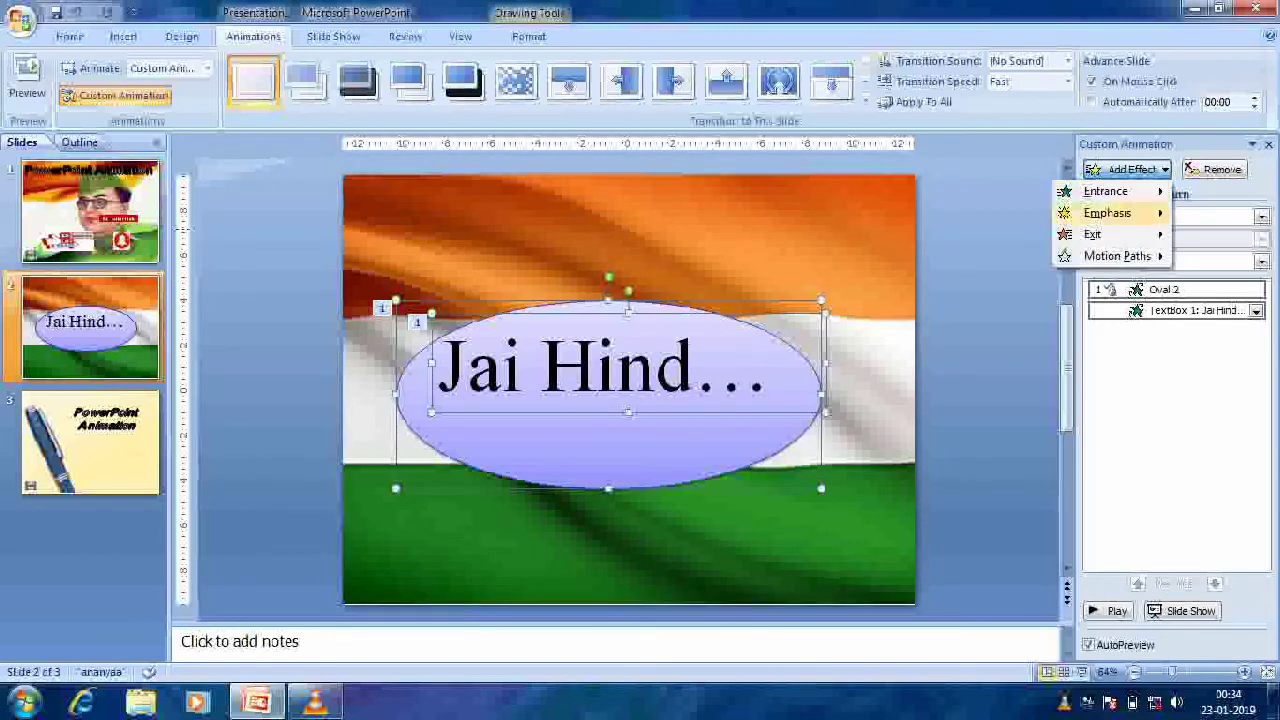
mouse_move(1107, 213)
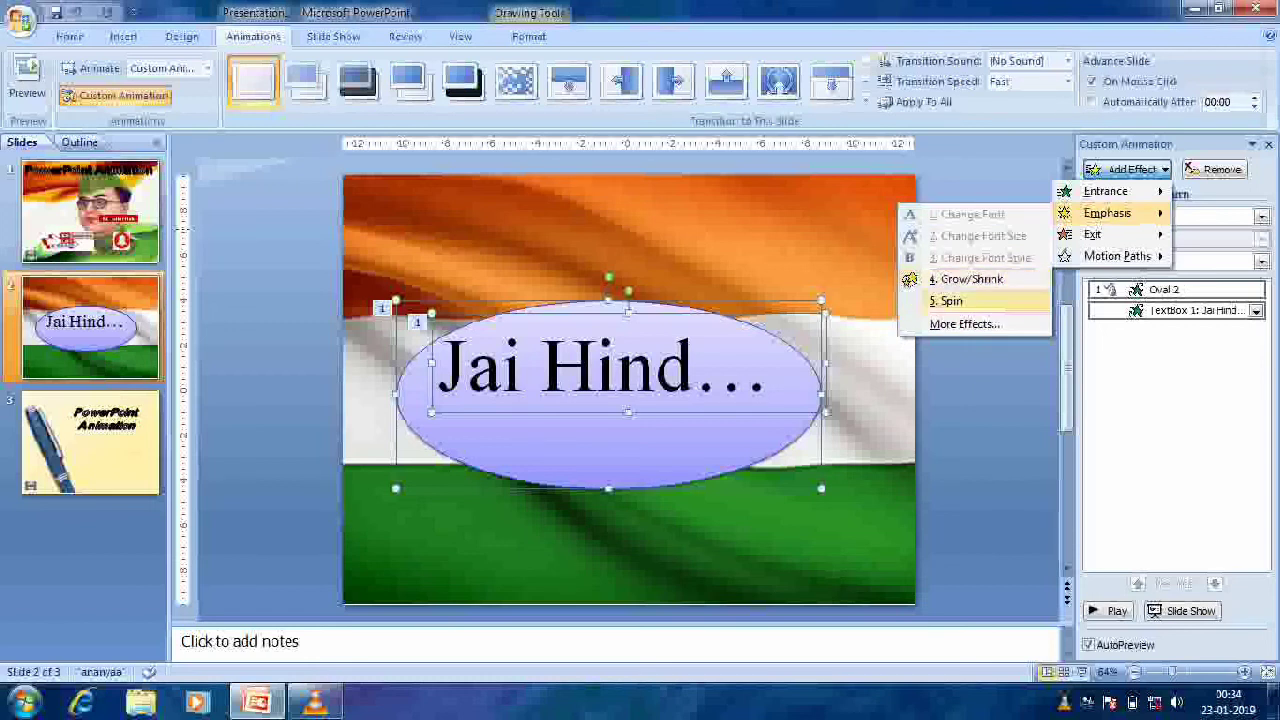
click(970, 279)
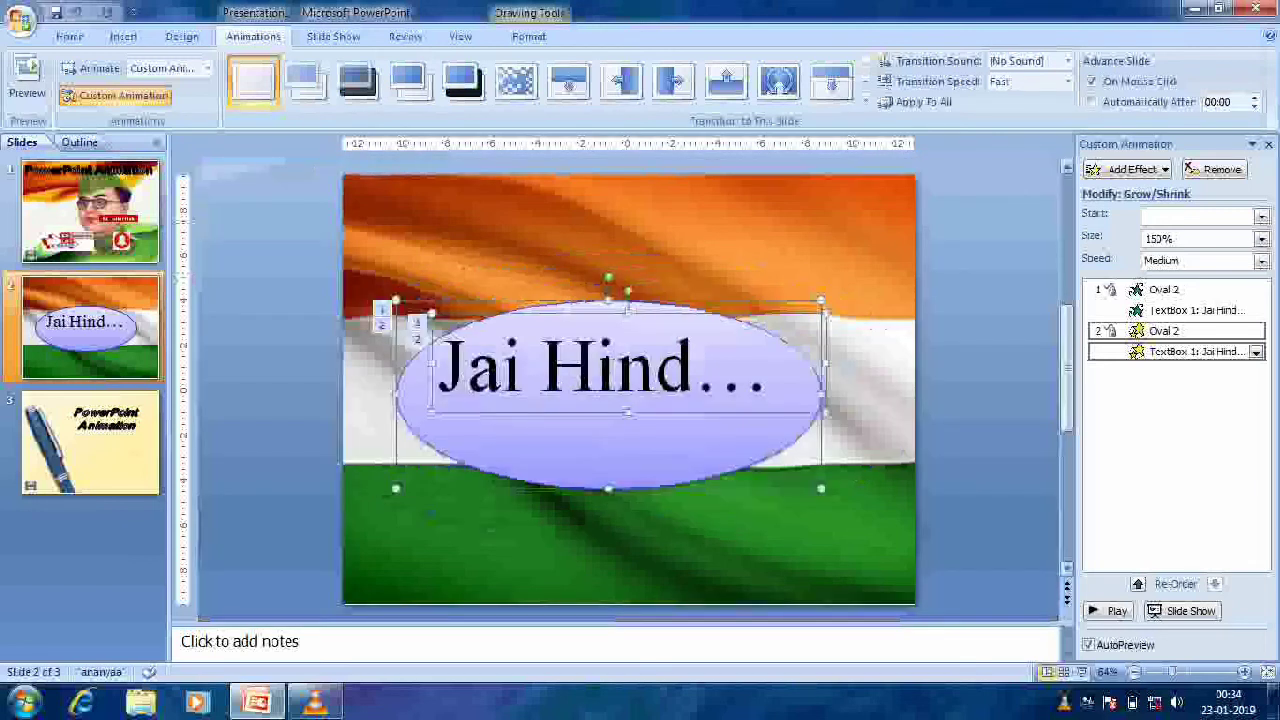
- Draw a zigzag Freeform custom motion path for the oval group across the lower slide
click(1125, 169)
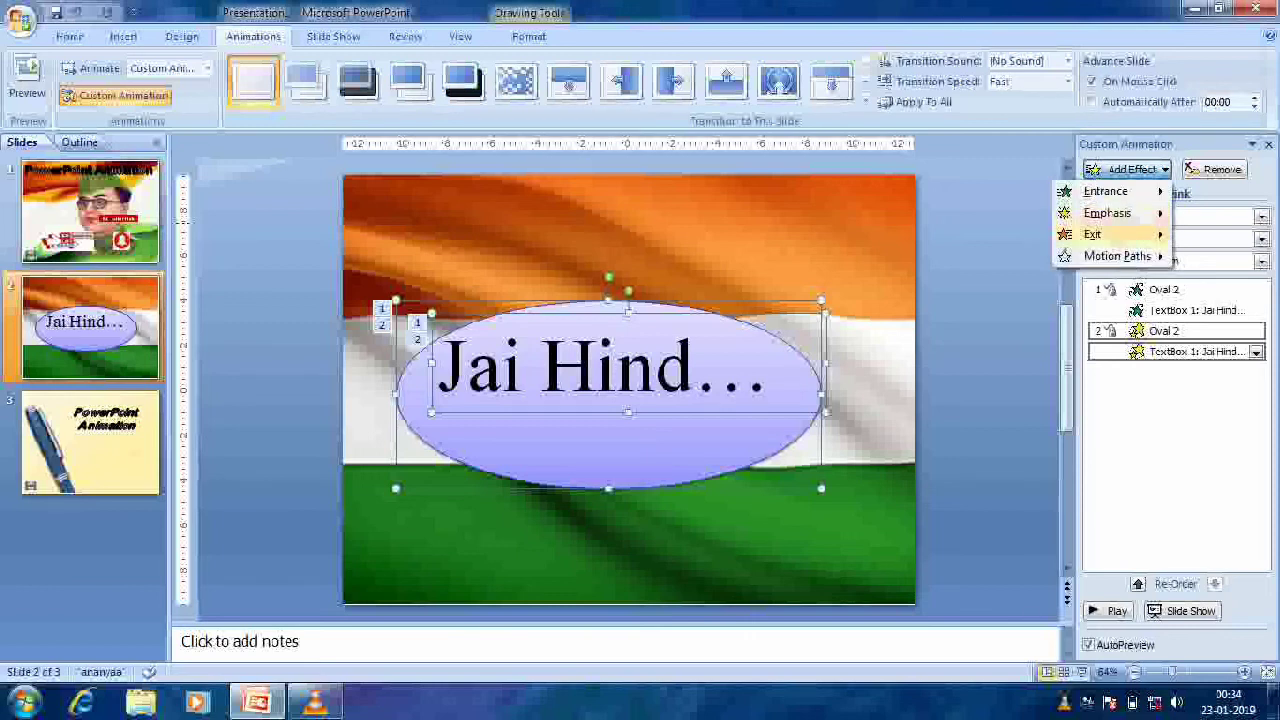
mouse_move(1117, 256)
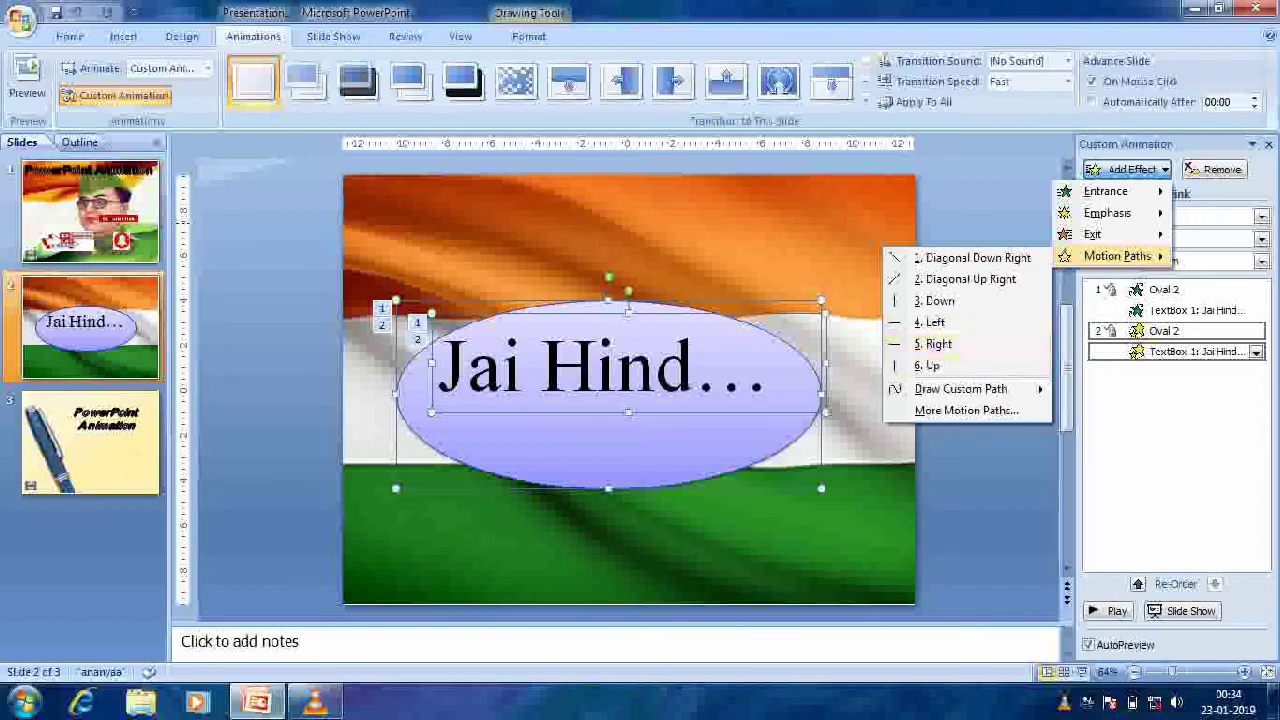
mouse_move(960, 389)
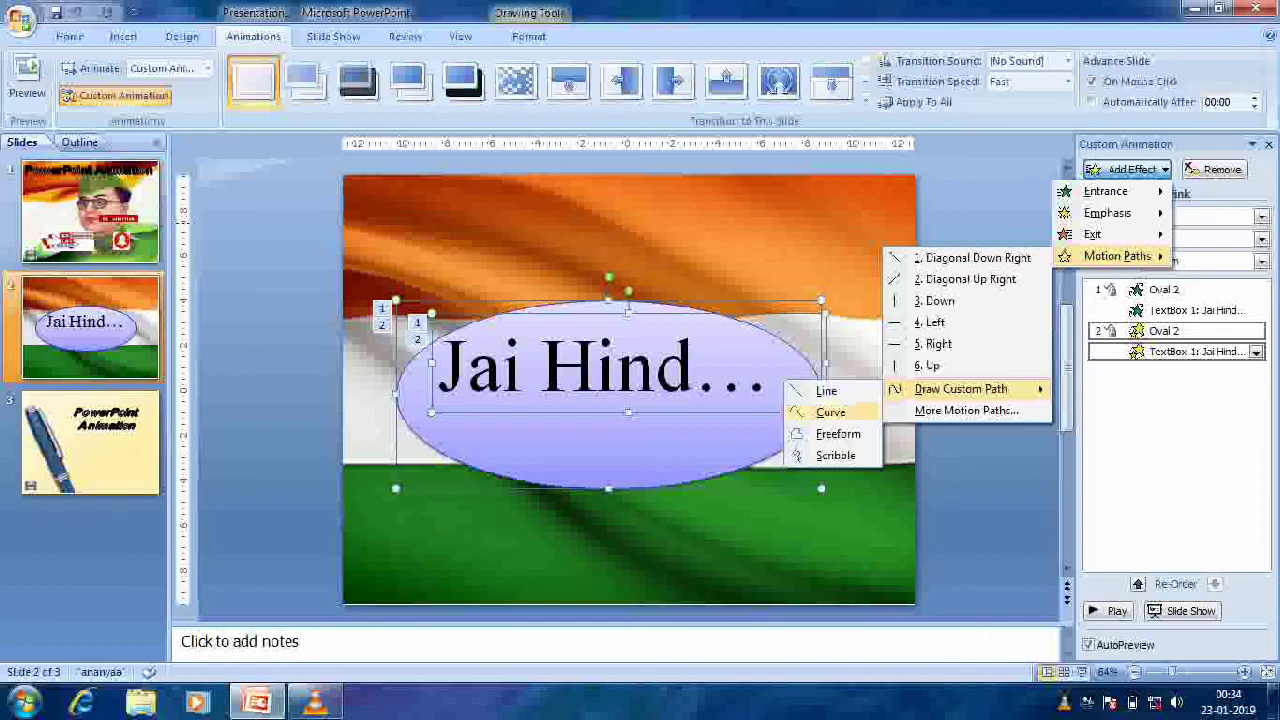
click(838, 434)
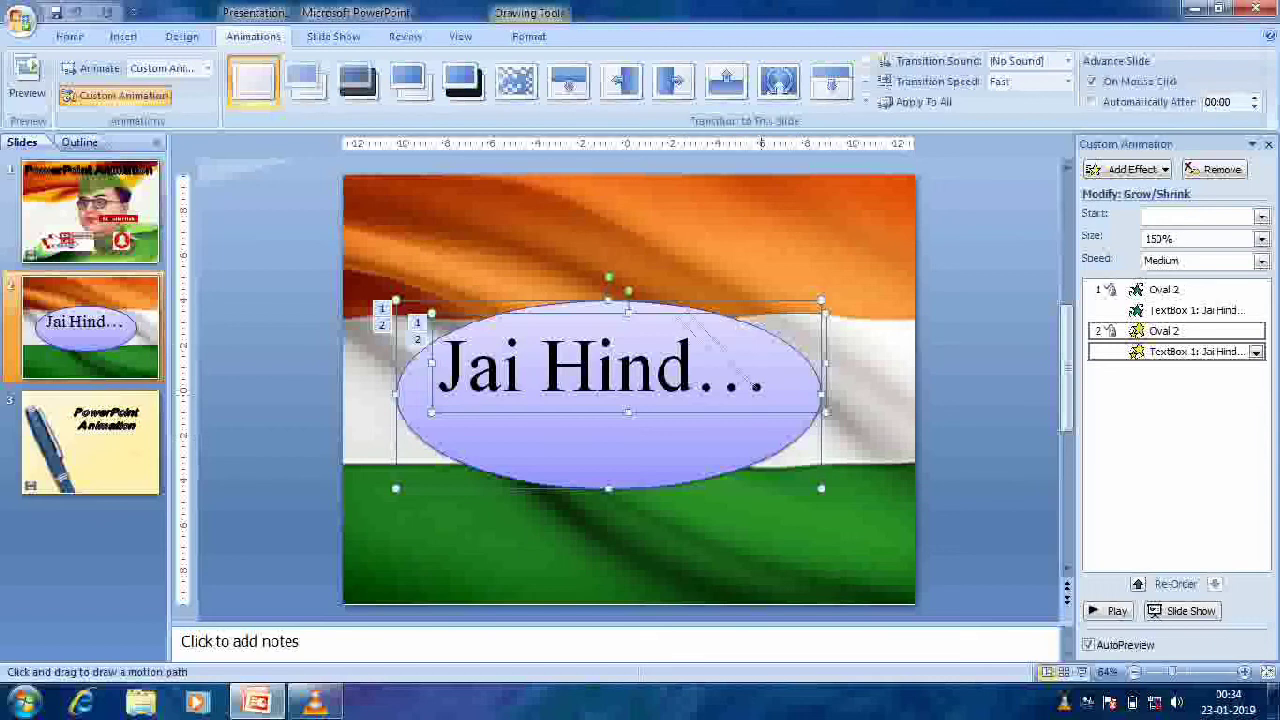
click(760, 384)
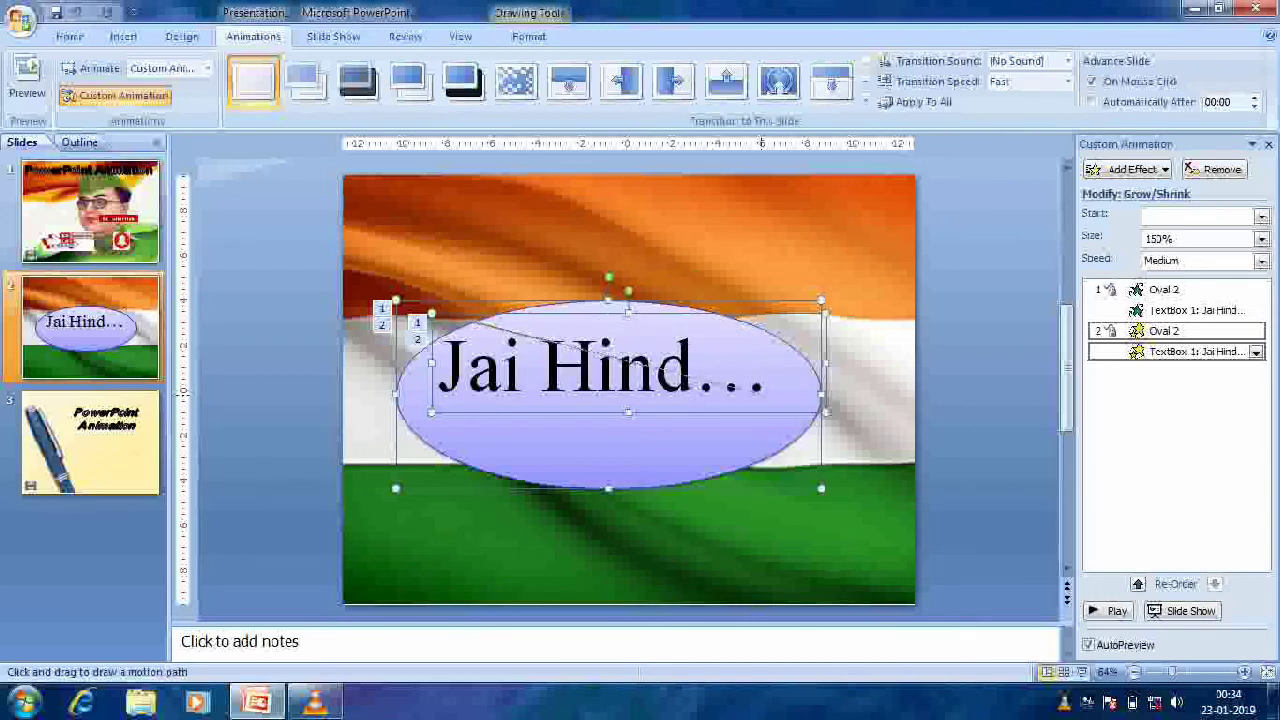
click(468, 322)
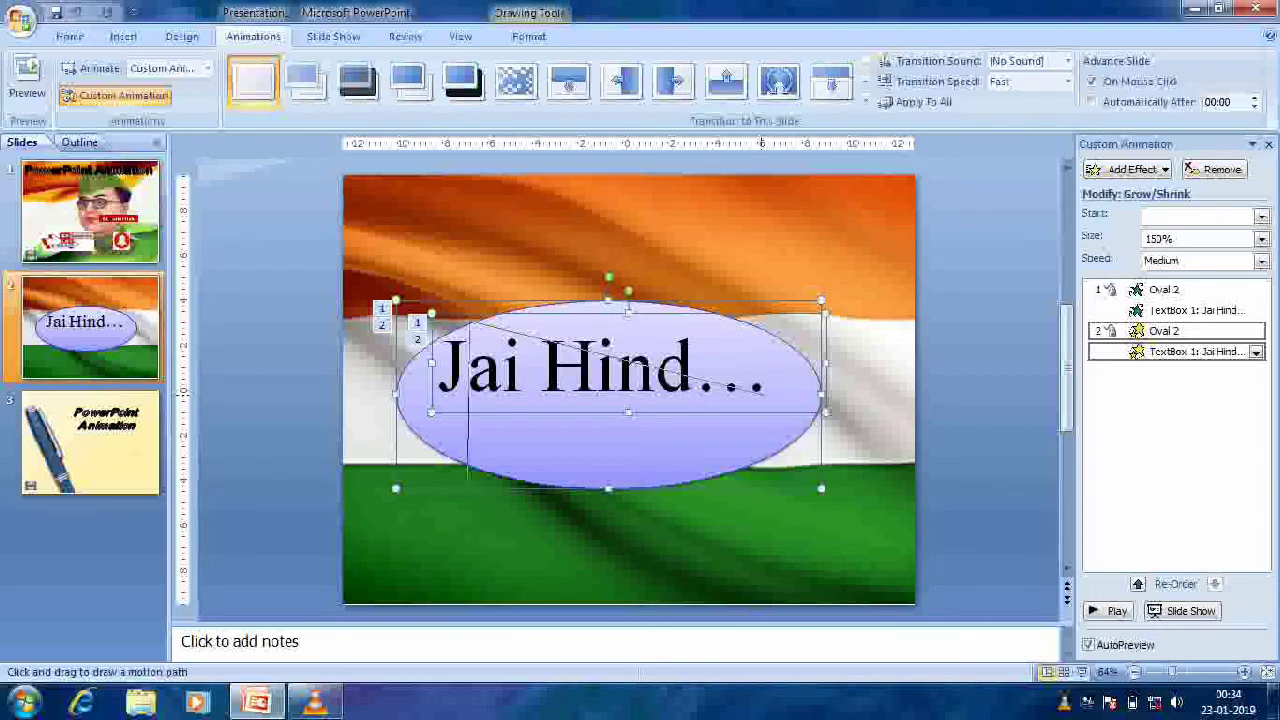
click(548, 508)
click(610, 440)
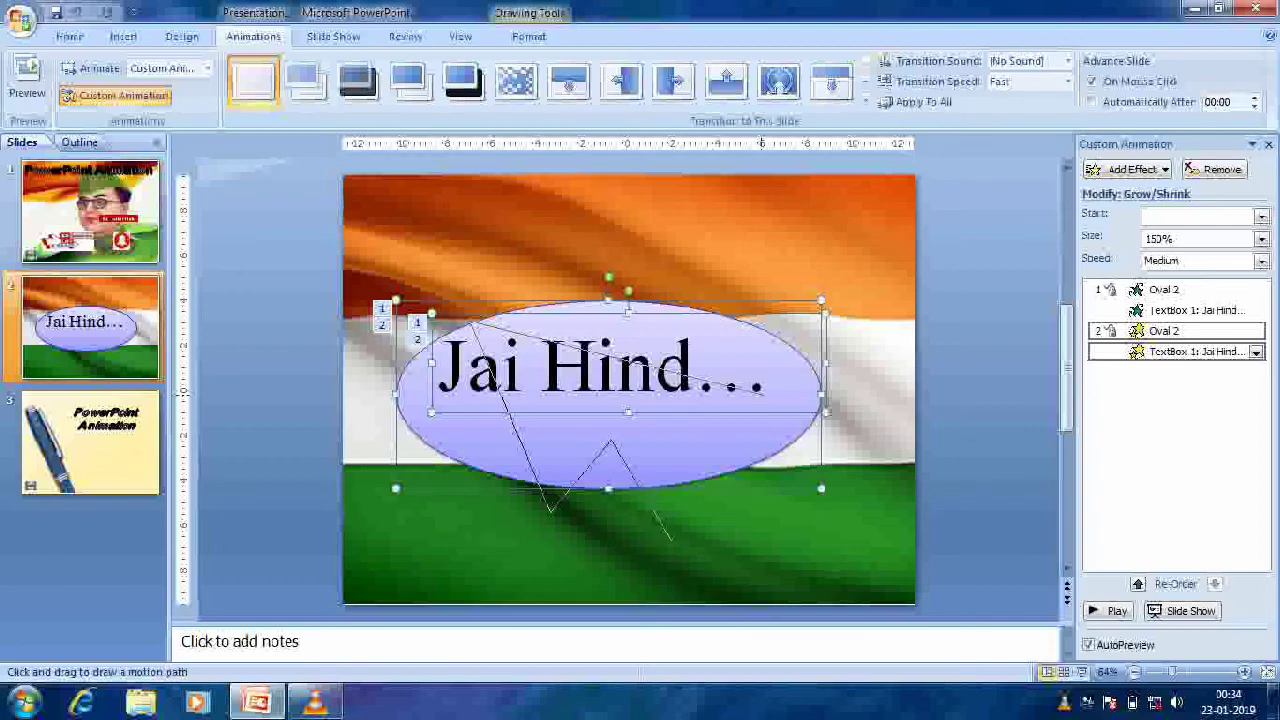
click(672, 538)
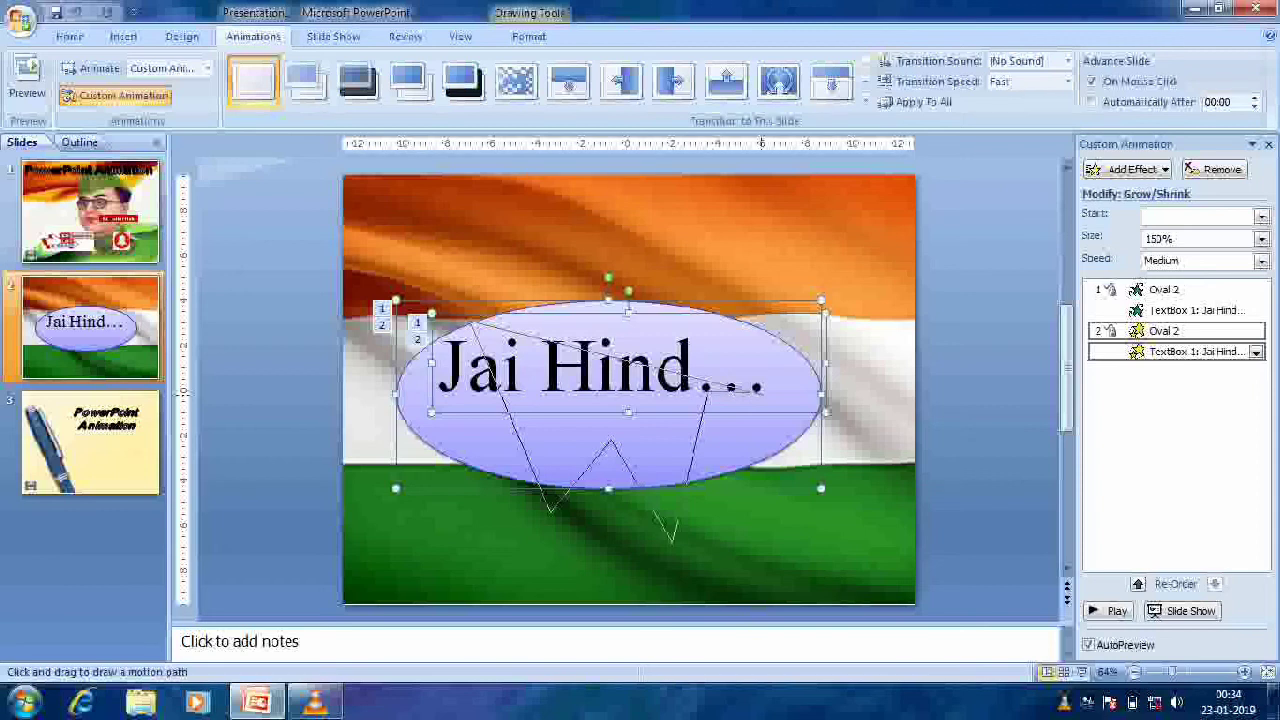
double_click(763, 392)
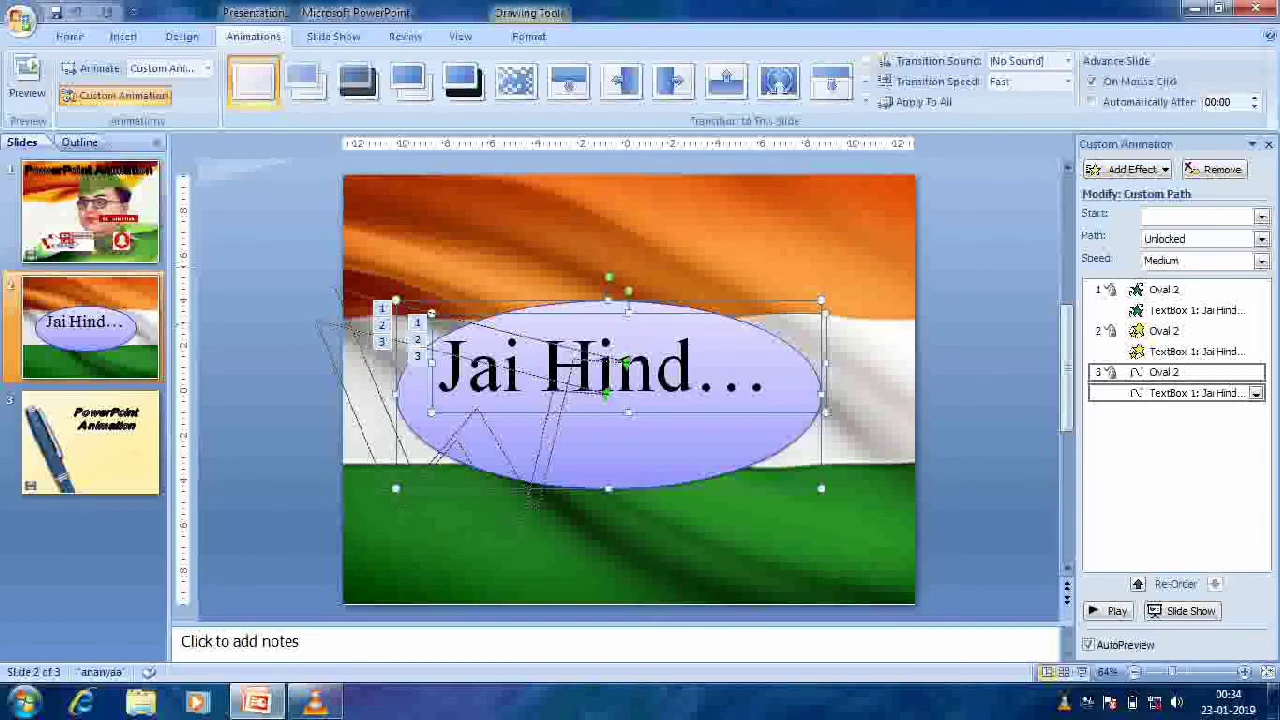
- Add a Diamond exit effect (In, Medium) to the oval group as effect 4
click(1127, 169)
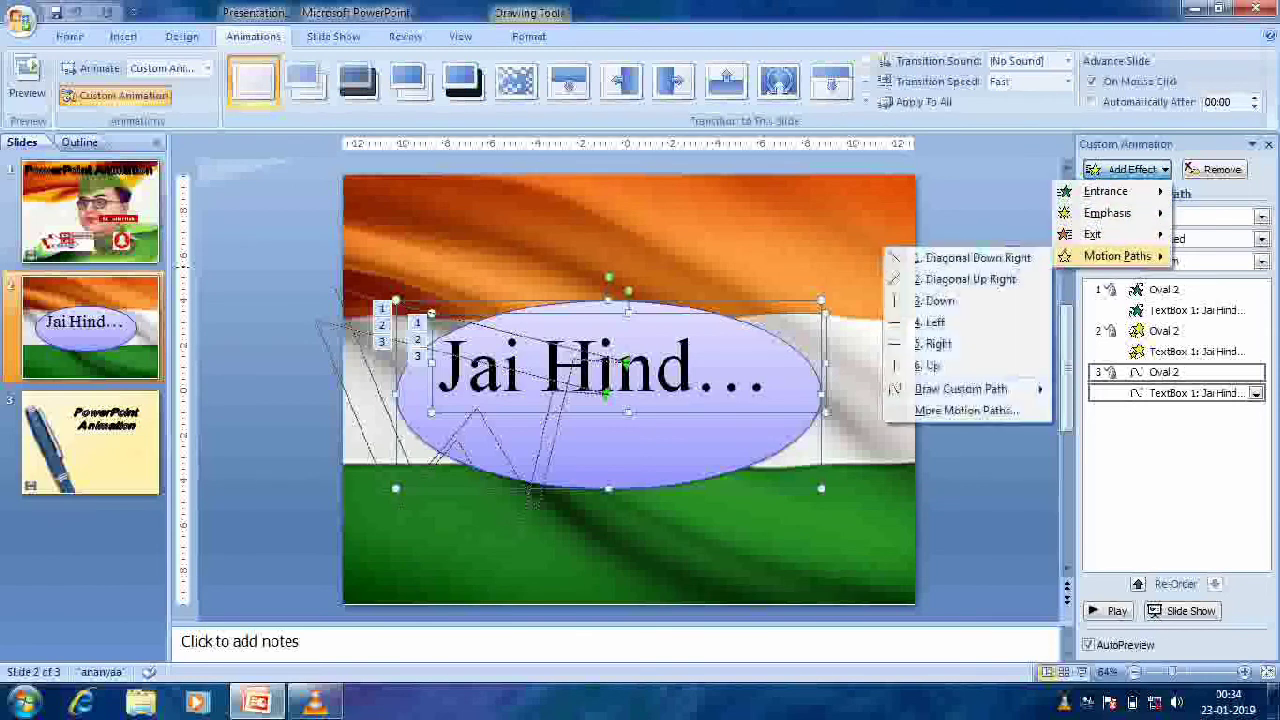
mouse_move(1095, 234)
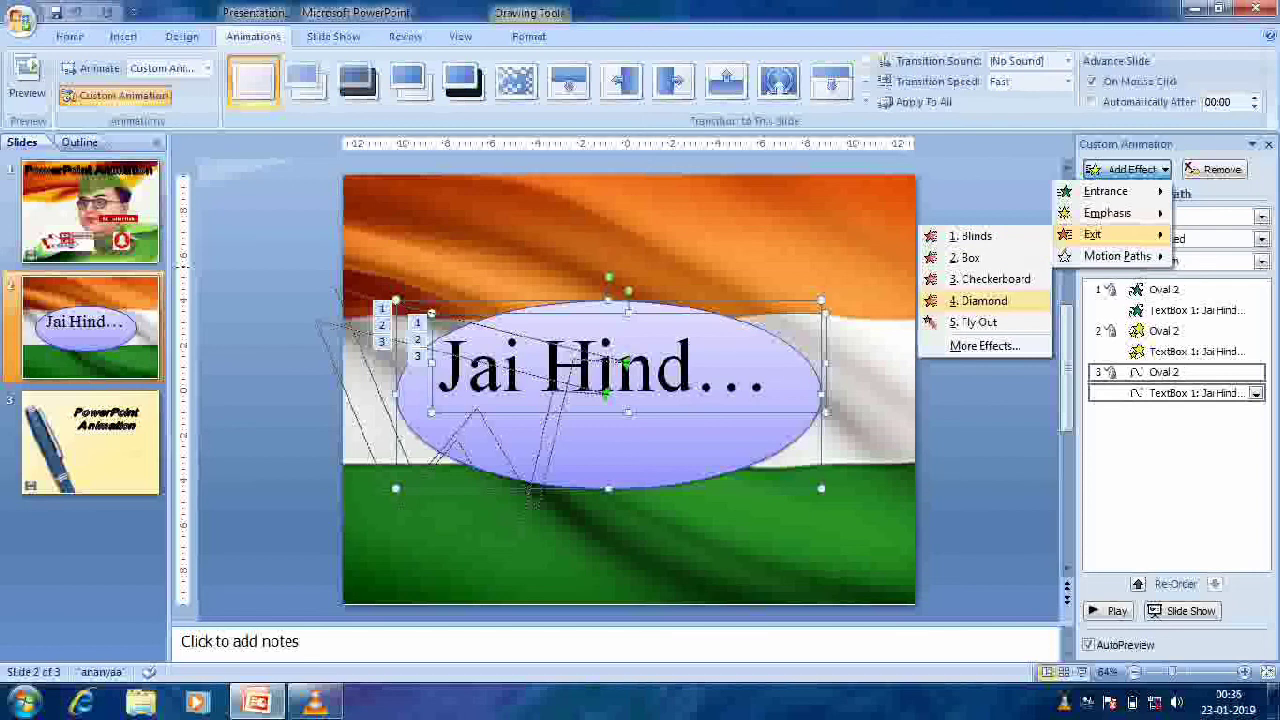
click(985, 301)
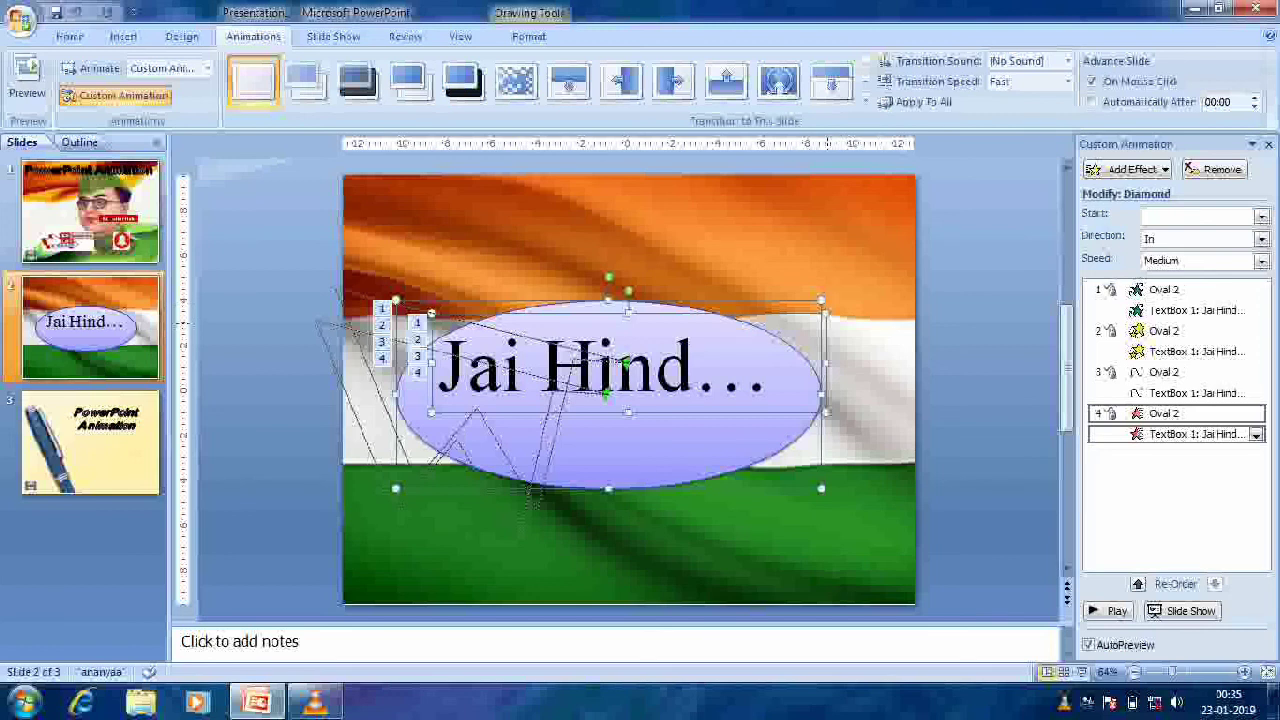
- Try Dissolve and other transitions on slide 2, then preview all the animations with Play
click(516, 81)
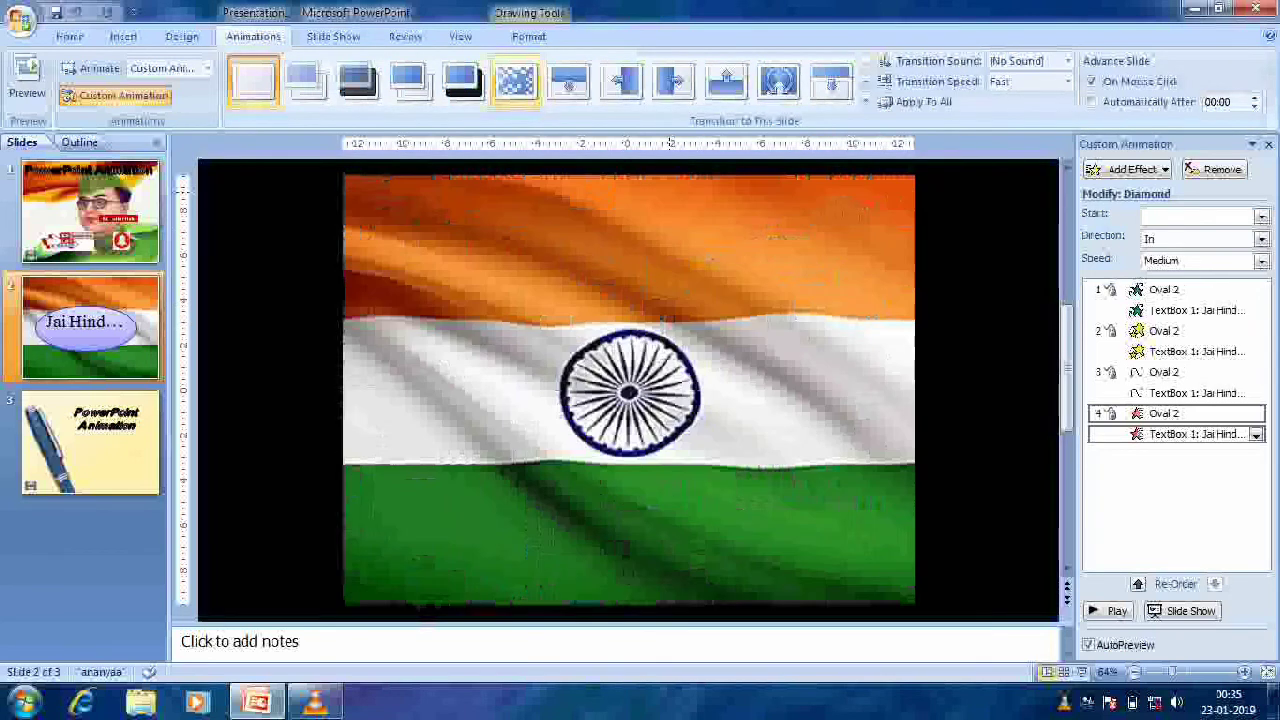
click(408, 81)
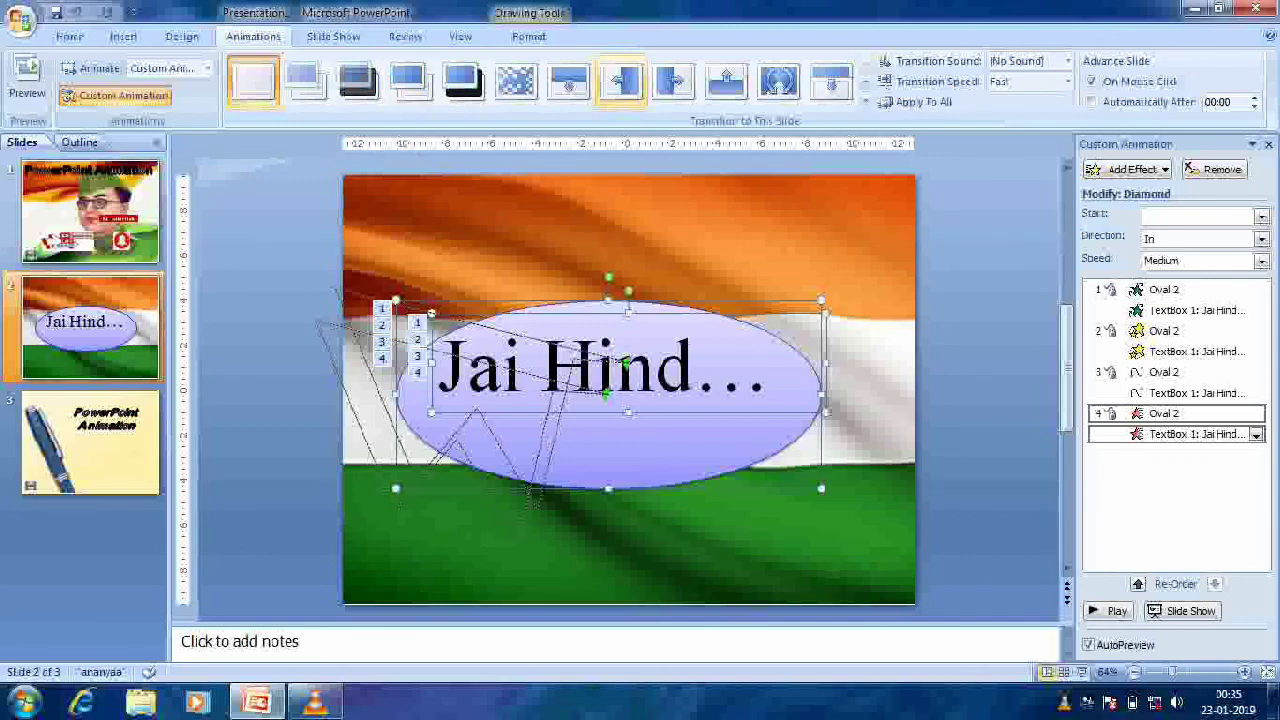
click(779, 80)
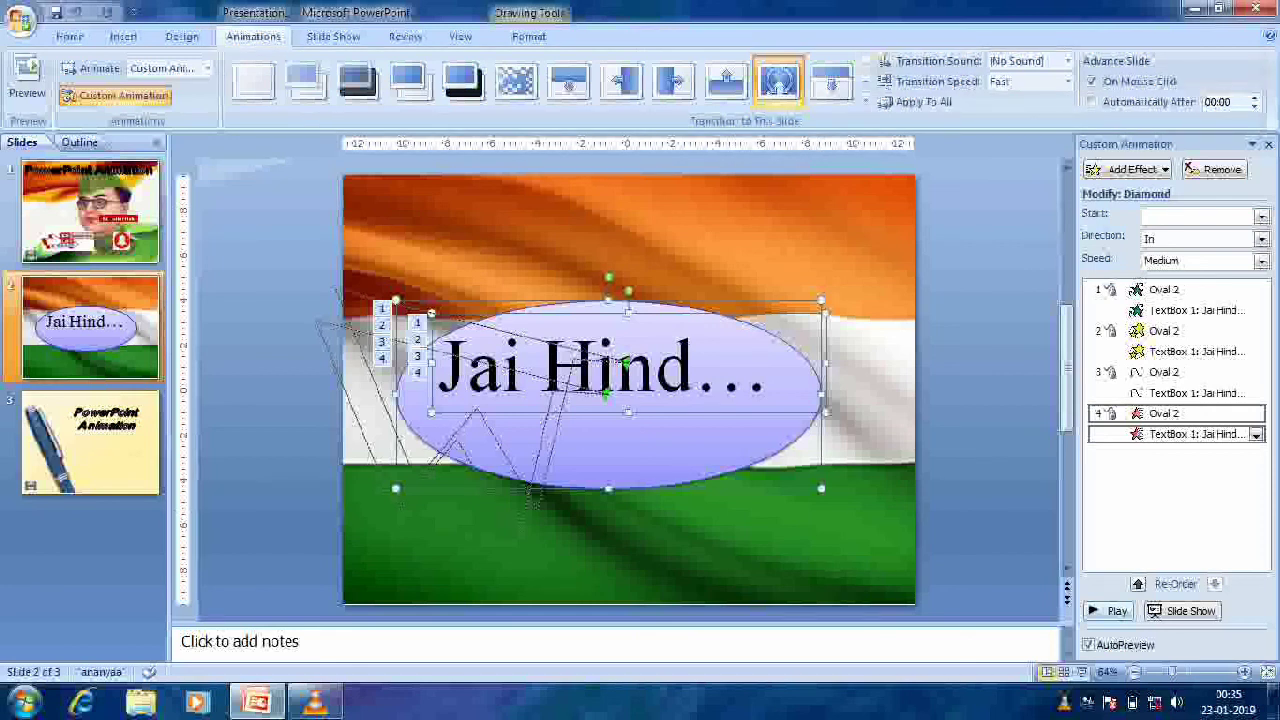
click(1110, 611)
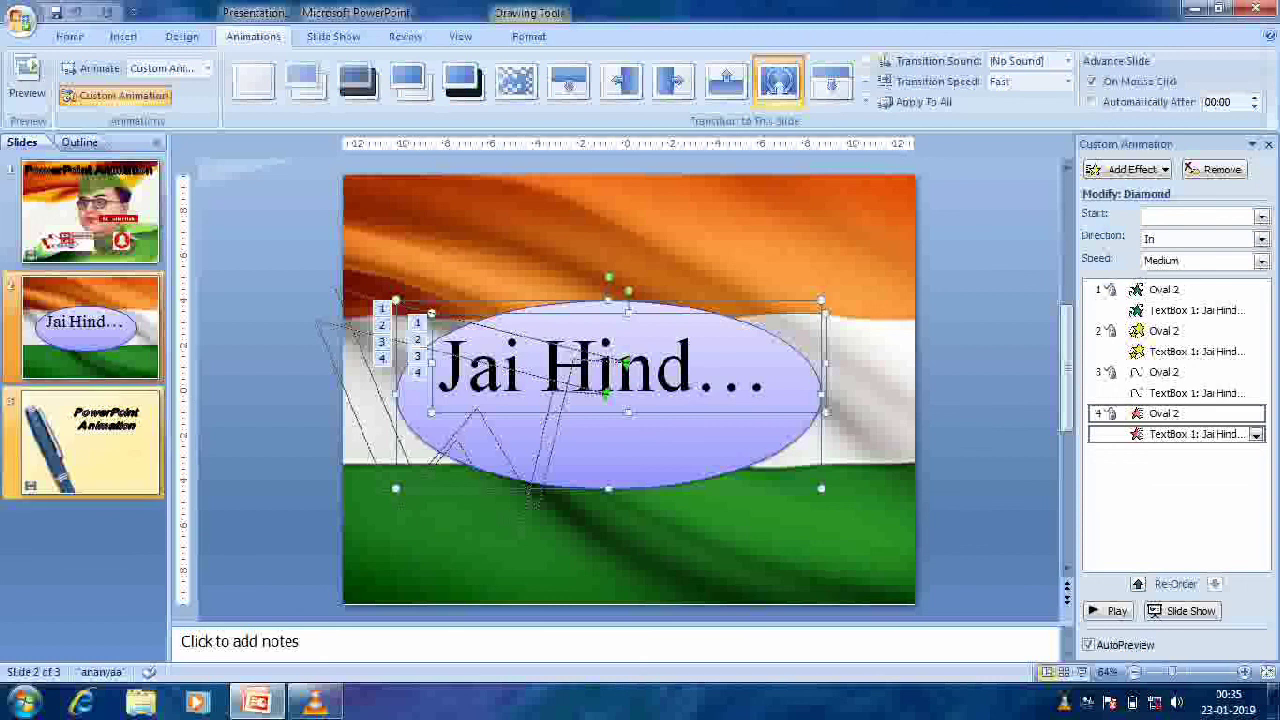
- Select slide 3 with the pen picture and play it full-screen from the Custom Animation pane's Slide Show button
click(80, 450)
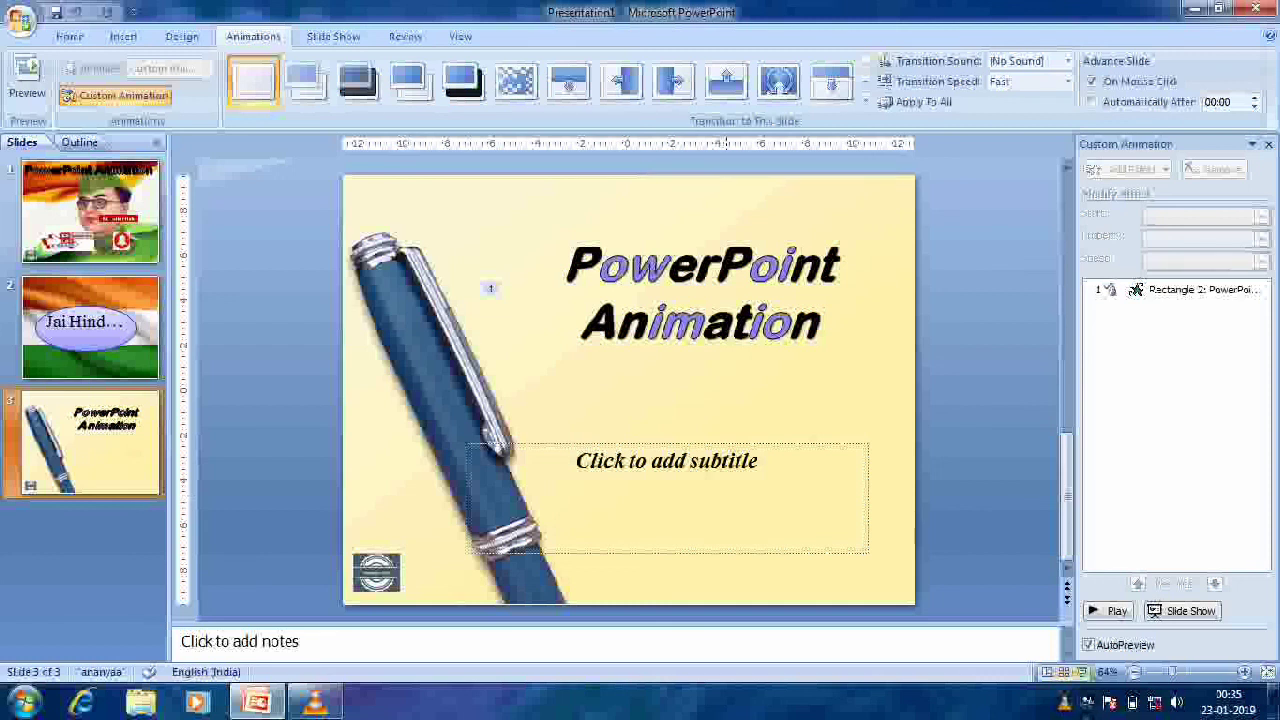
click(1079, 672)
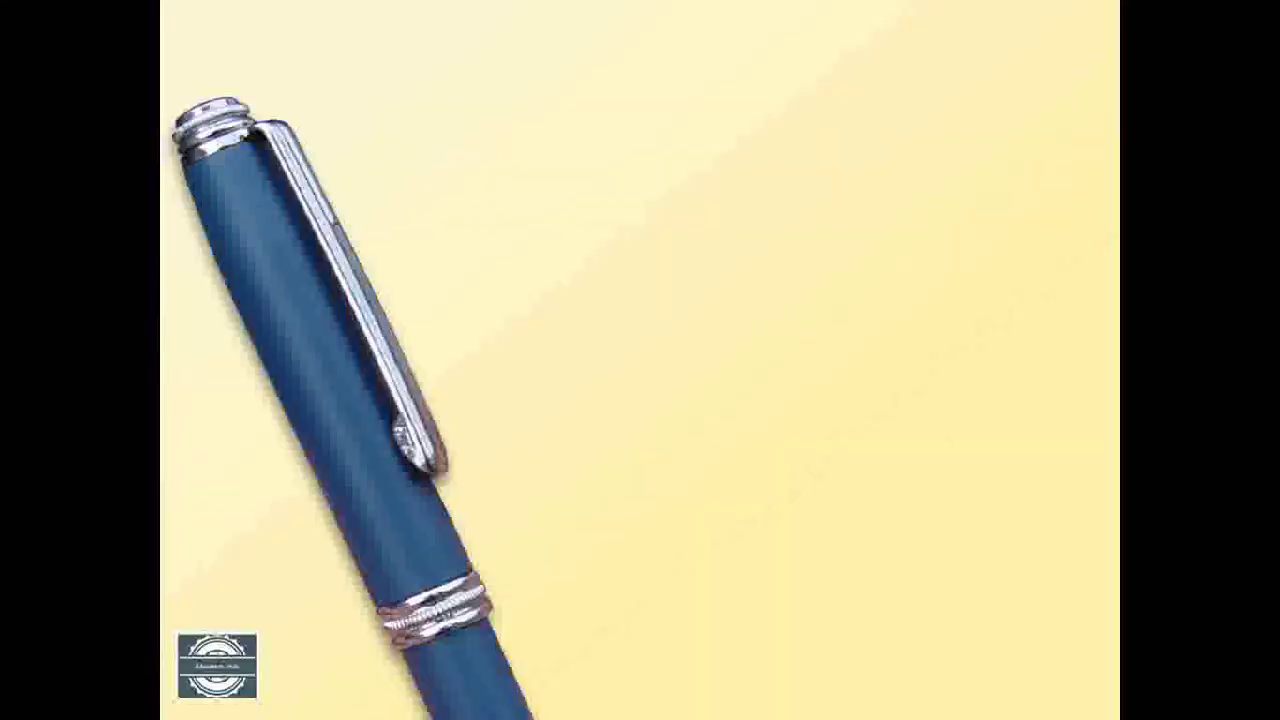